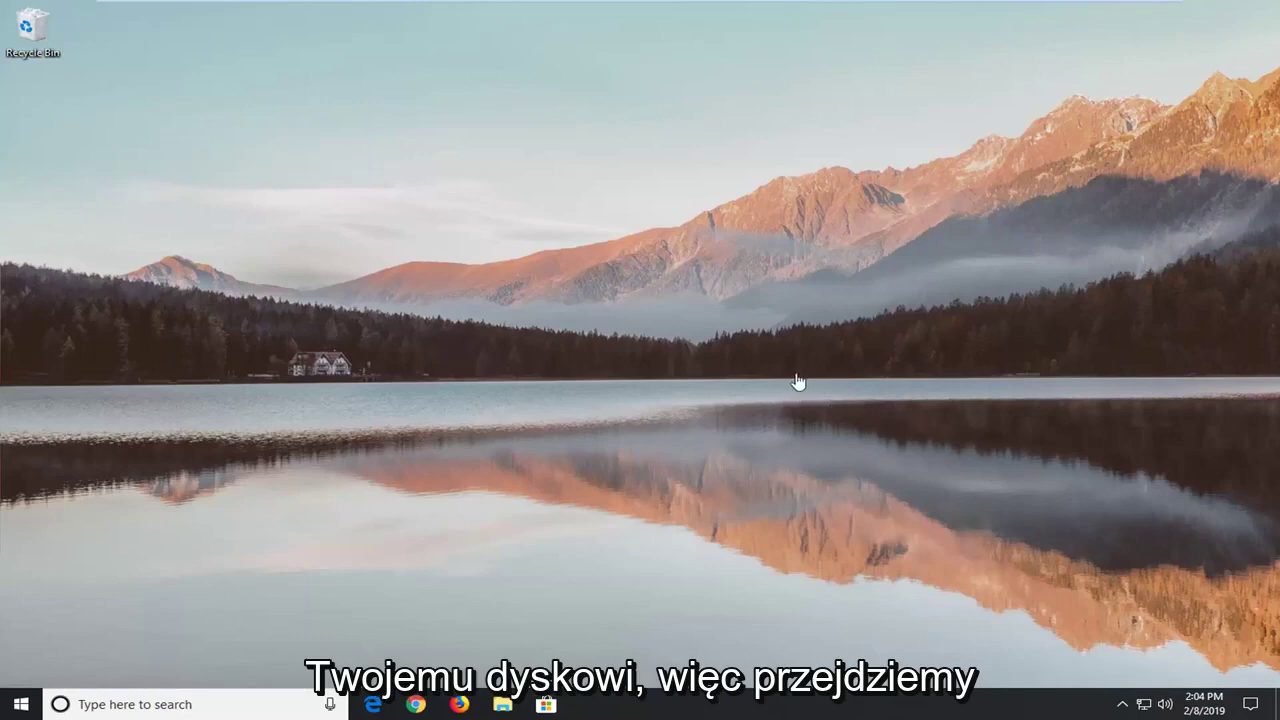
- Launch File Explorer from the Start search and show This PC with Local Disk (C:)
{"action": "left_click", "coordinate": [22, 706]}
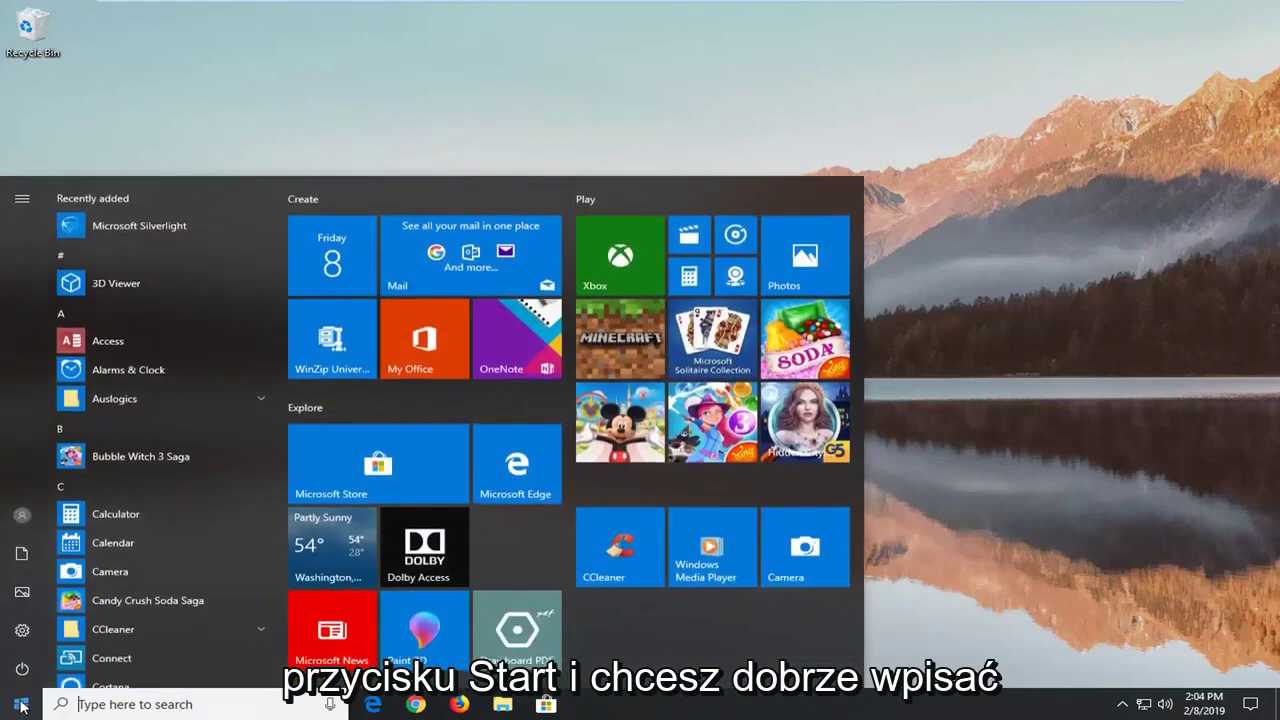
{"action": "left_click", "coordinate": [22, 630]}
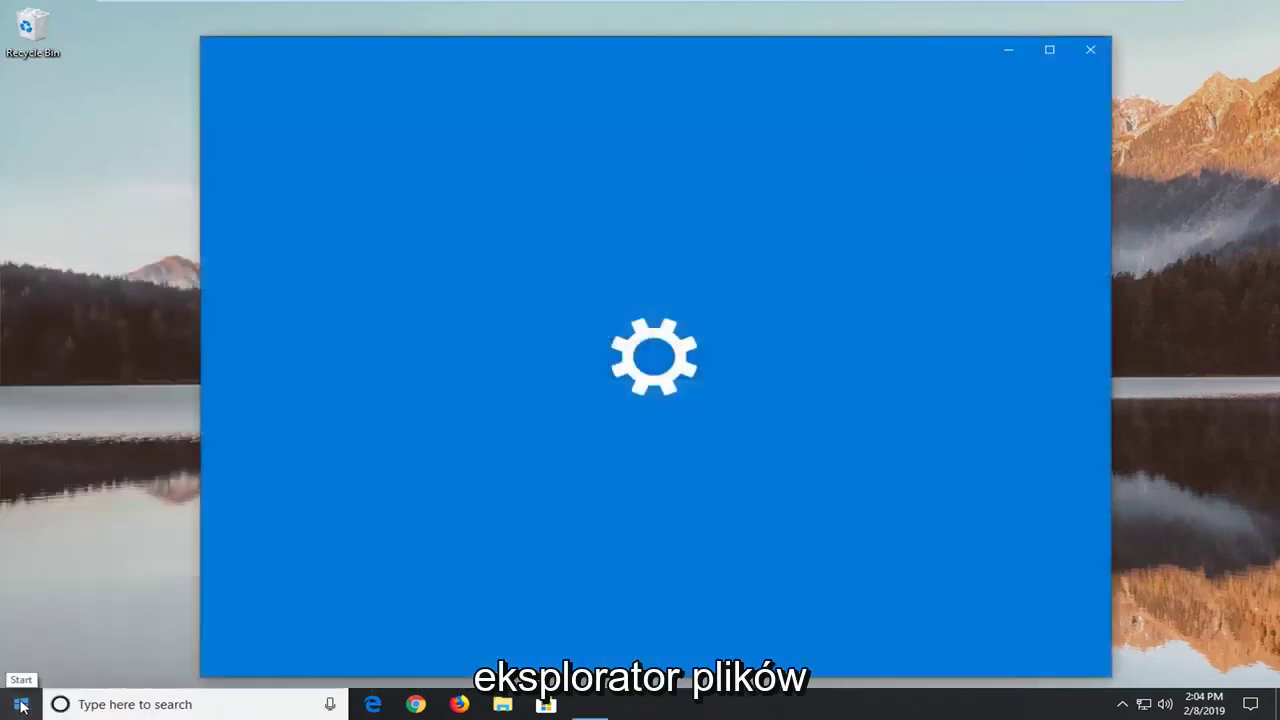
{"action": "key", "text": "super"}
{"action": "left_click", "coordinate": [1090, 50]}
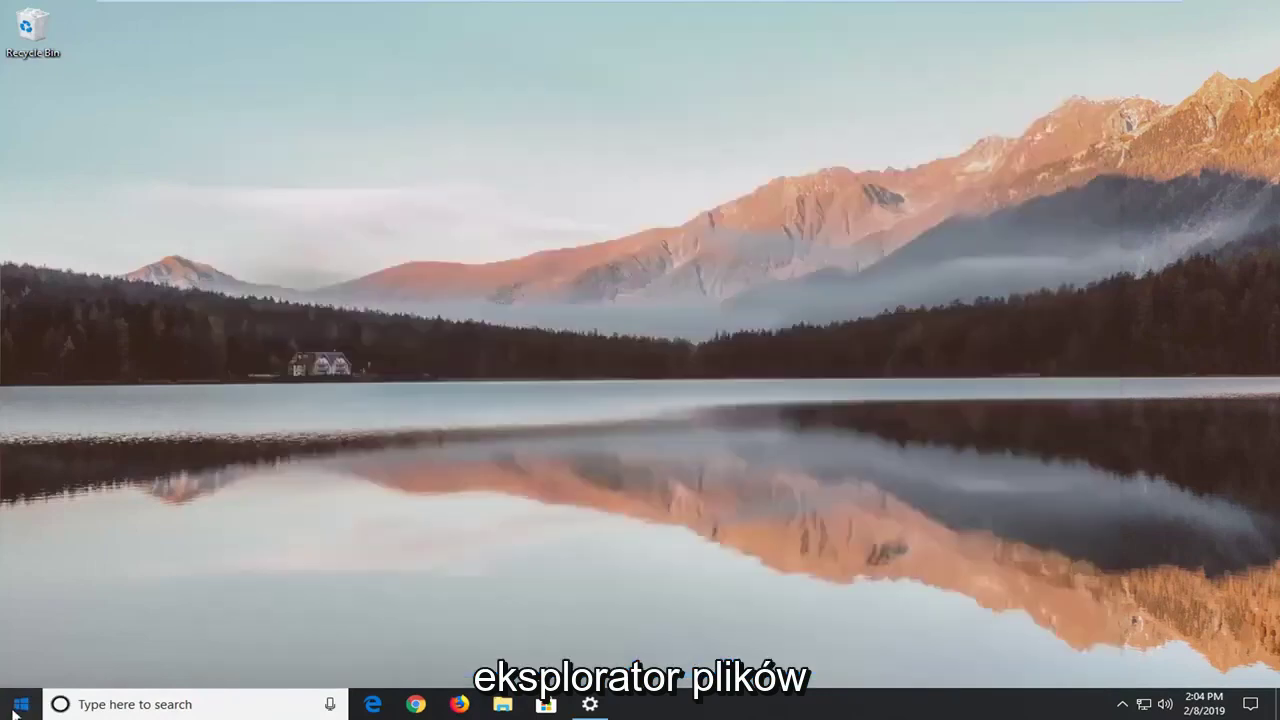
{"action": "left_click", "coordinate": [8, 708]}
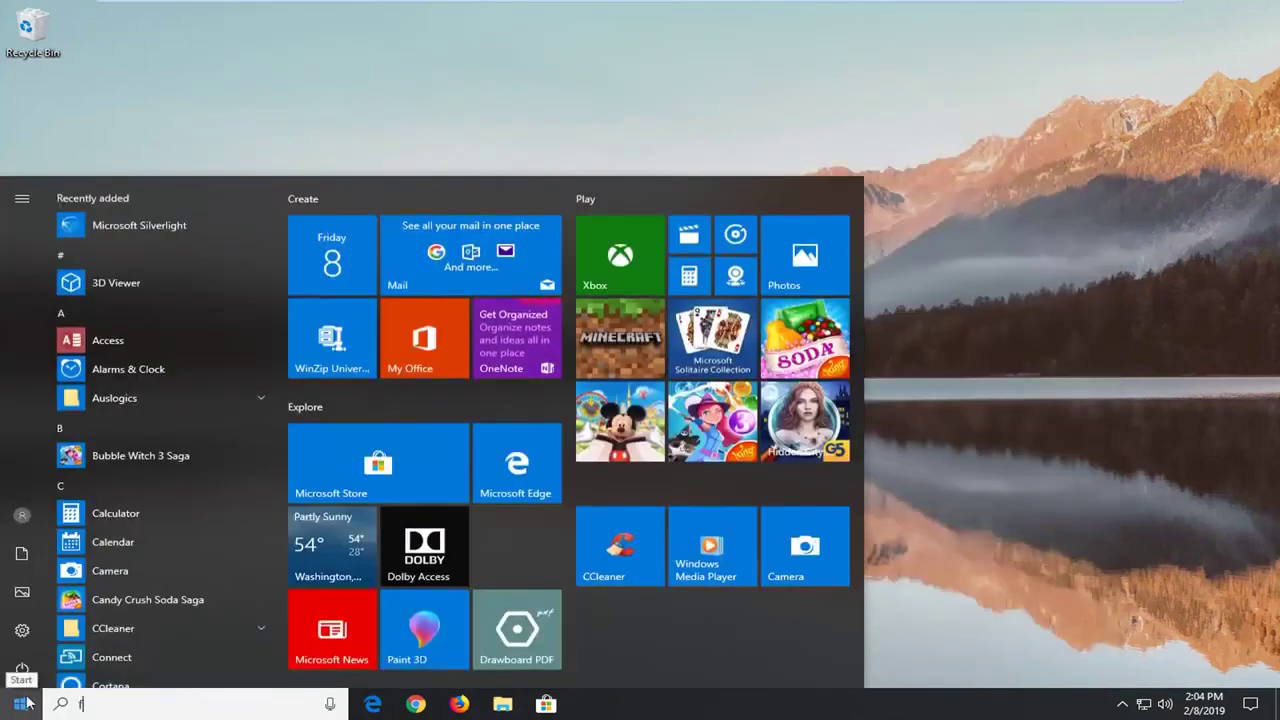
{"action": "type", "text": "file explorer"}
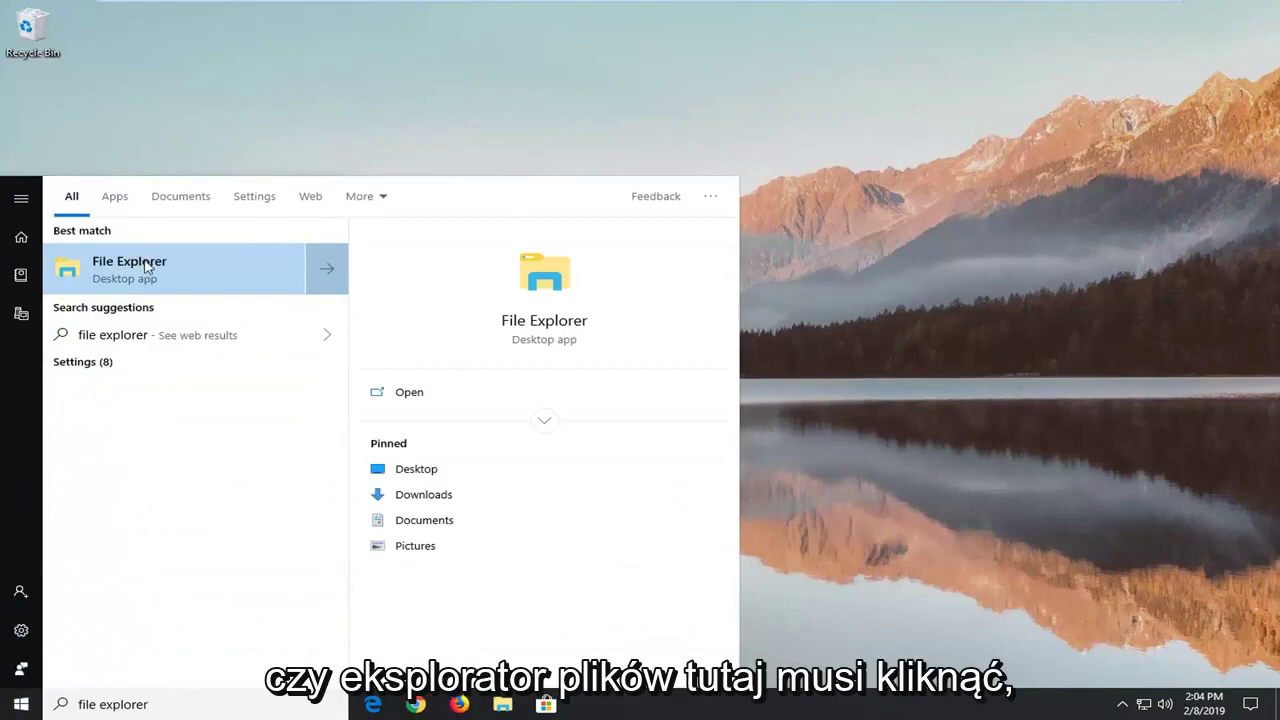
{"action": "left_click", "coordinate": [146, 265]}
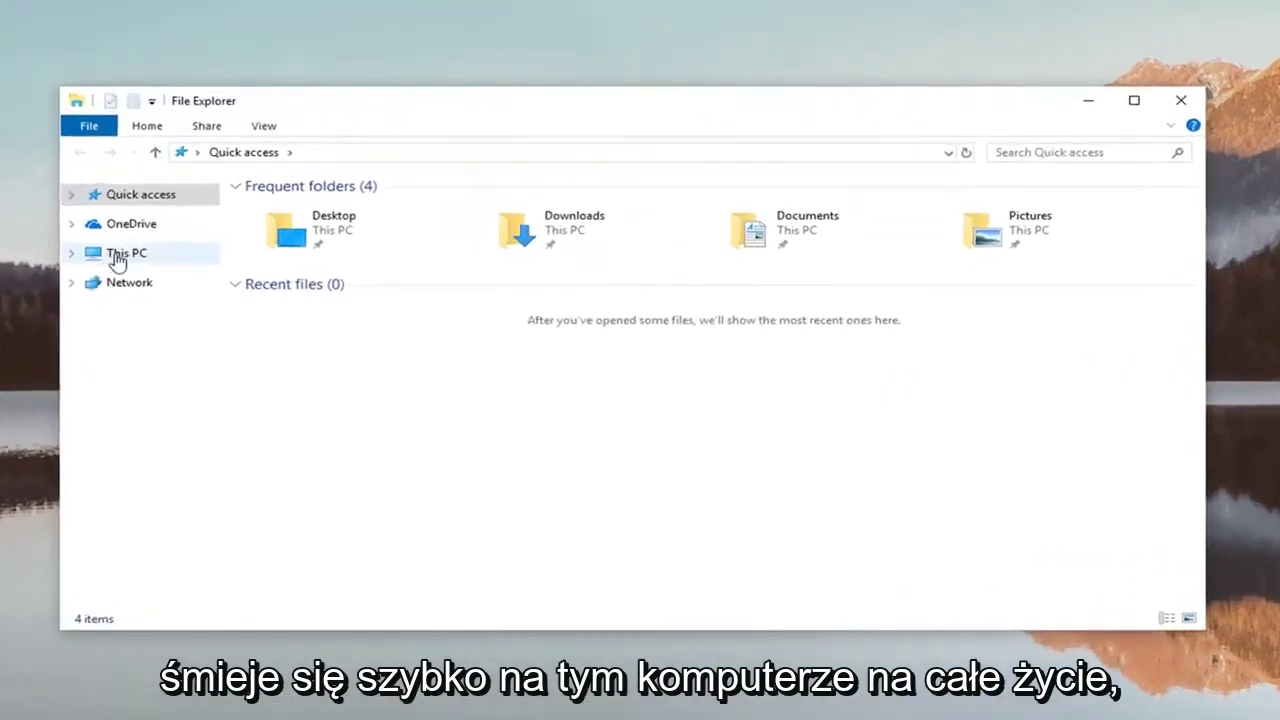
{"action": "left_click", "coordinate": [118, 258]}
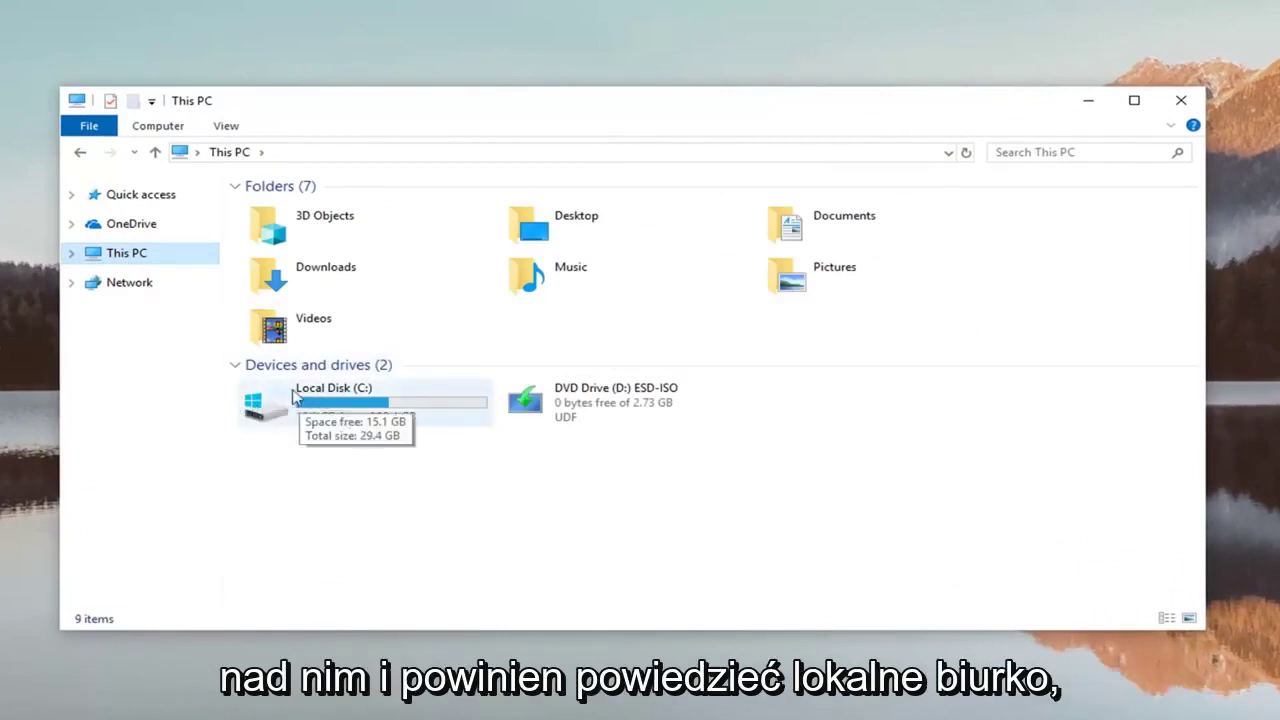
{"action": "mouse_move", "coordinate": [350, 404]}
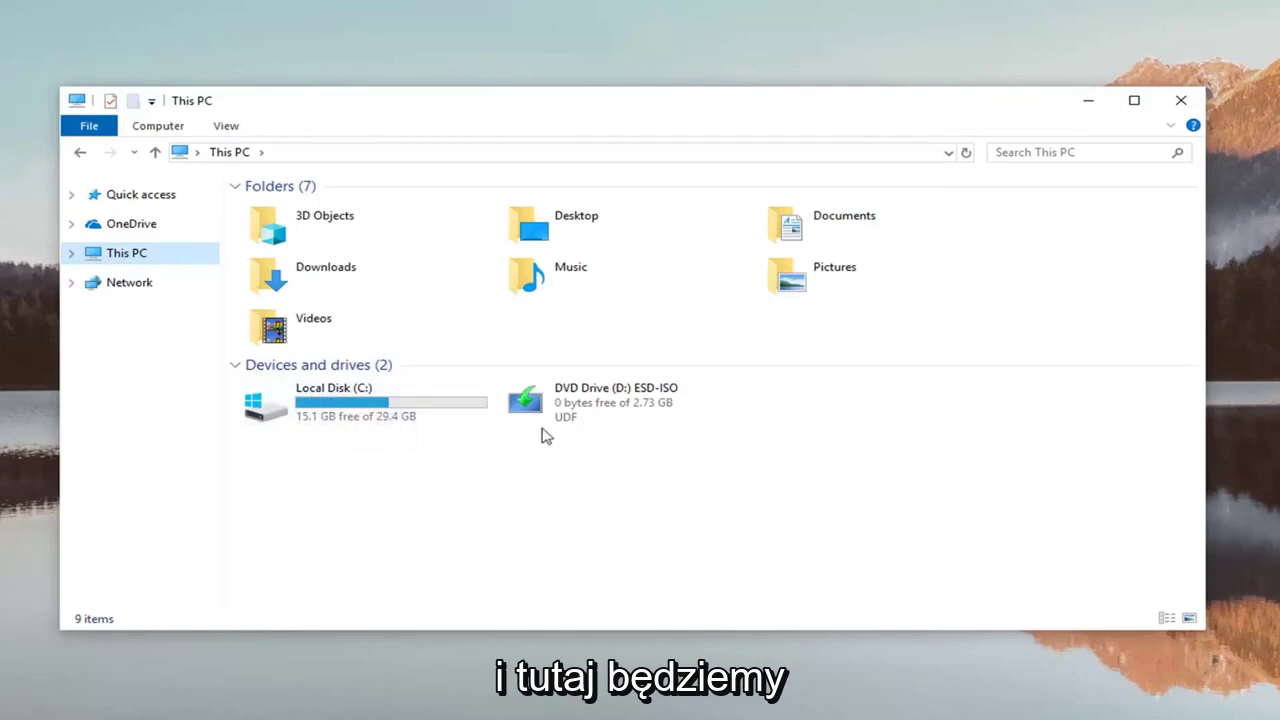
- Open Local Disk (C:) Properties and go from its Security tab to Advanced Security Settings
{"action": "left_click", "coordinate": [346, 402]}
{"action": "right_click", "coordinate": [346, 402]}
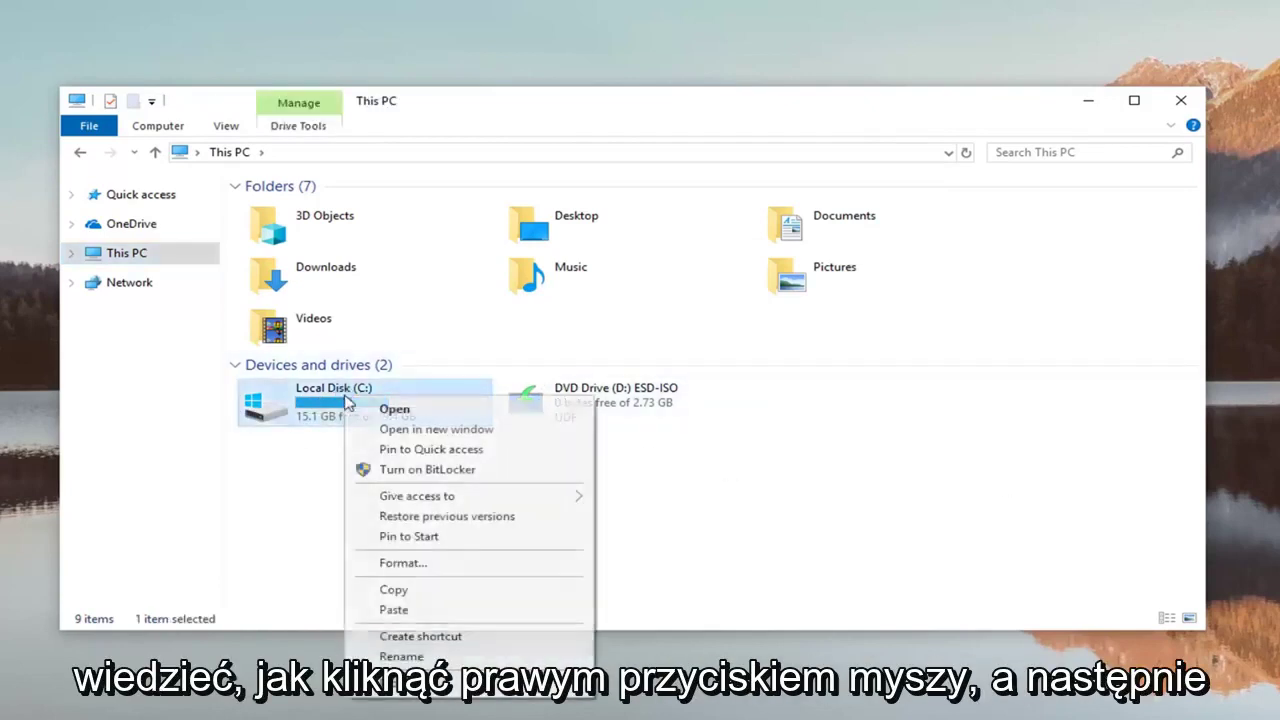
{"action": "left_click", "coordinate": [418, 685]}
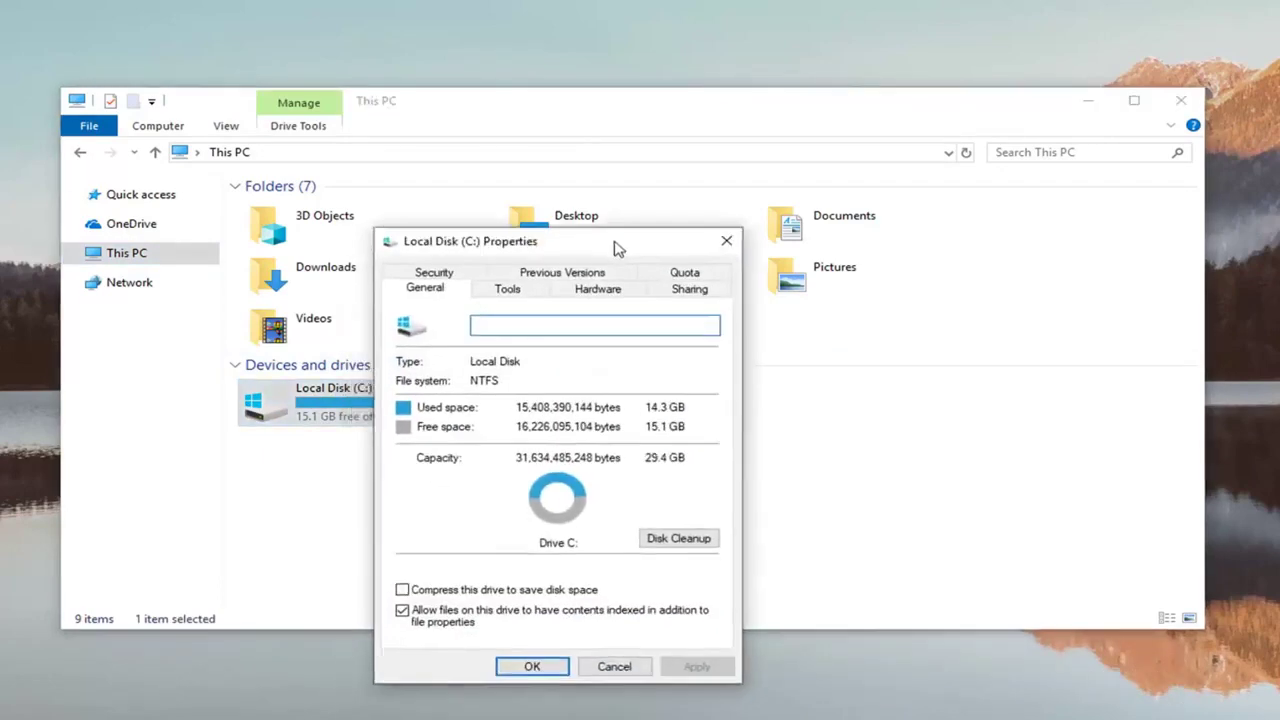
{"action": "left_click_drag", "start_coordinate": [596, 298], "coordinate": [697, 137]}
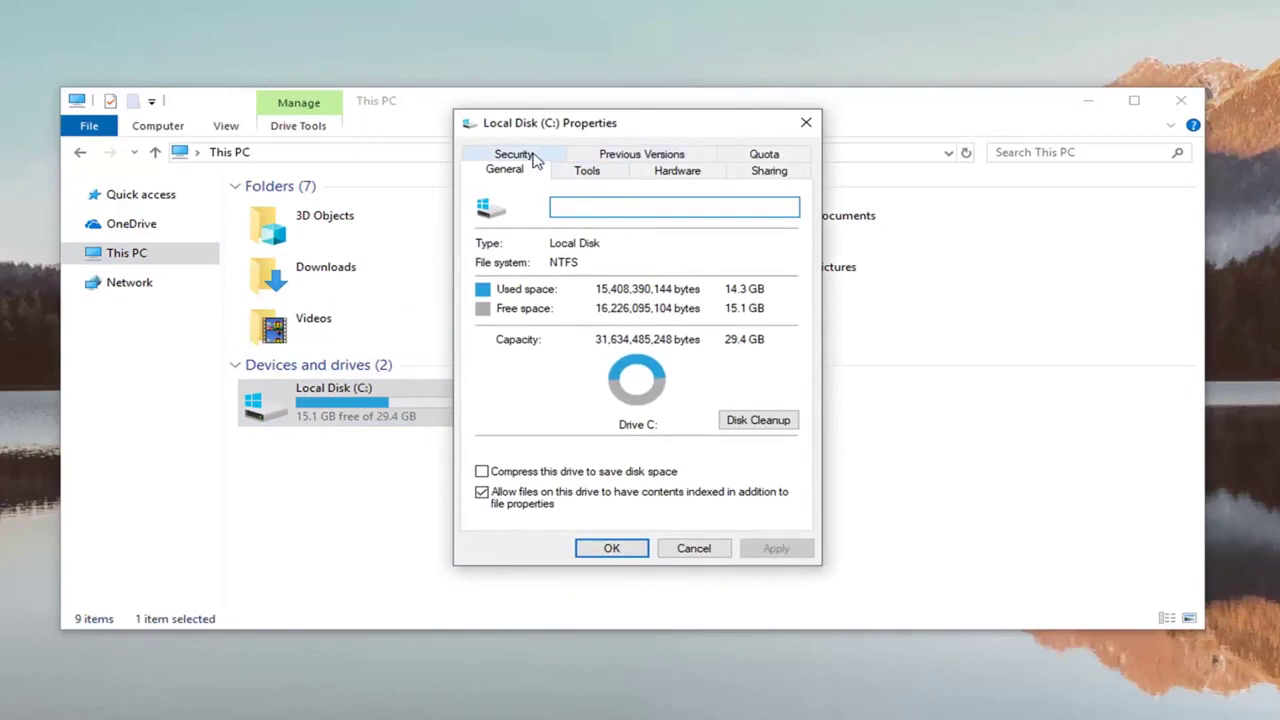
{"action": "left_click", "coordinate": [536, 158]}
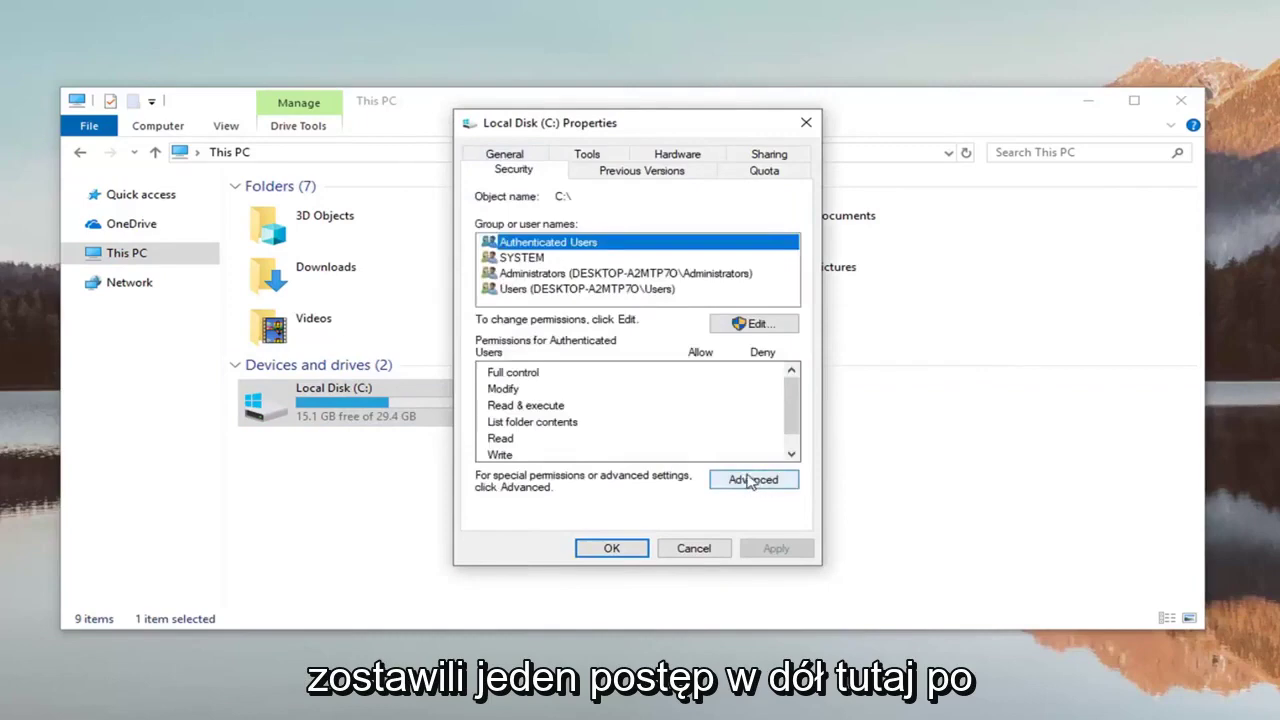
{"action": "left_click", "coordinate": [753, 480]}
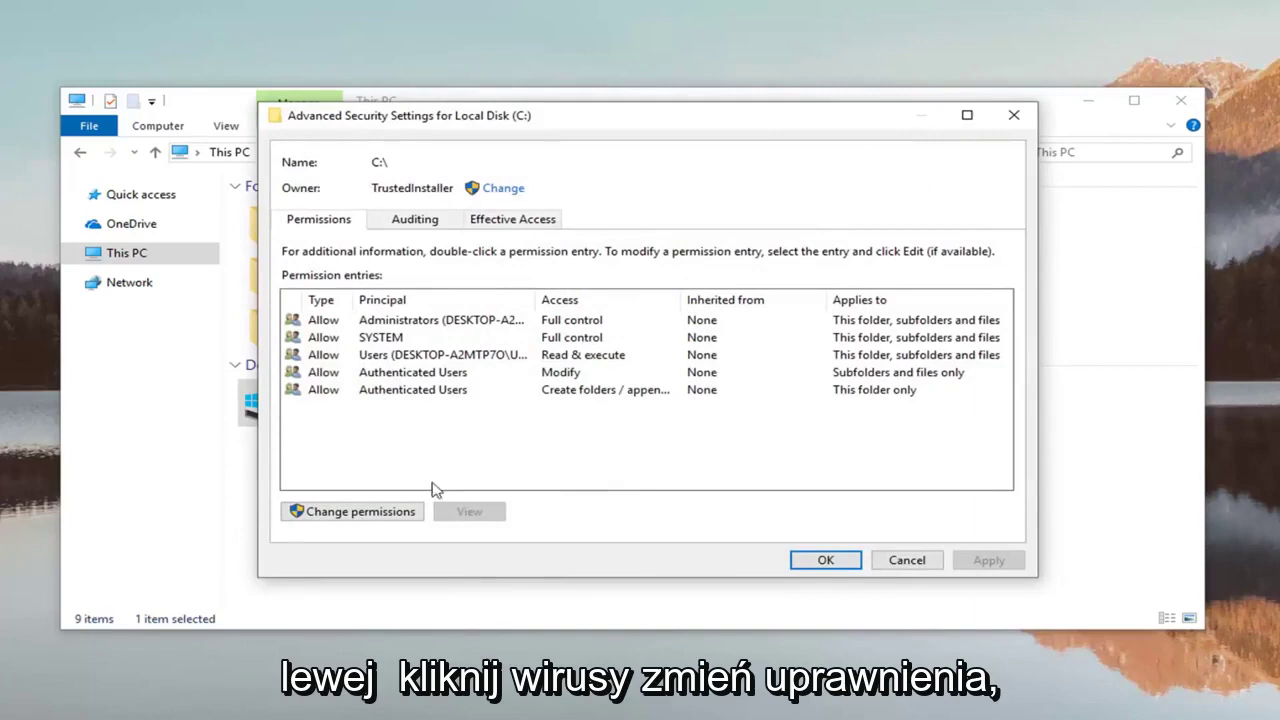
- Enable permission changes and add a new entry, opening the Select User or Group dialog
{"action": "left_click", "coordinate": [358, 514]}
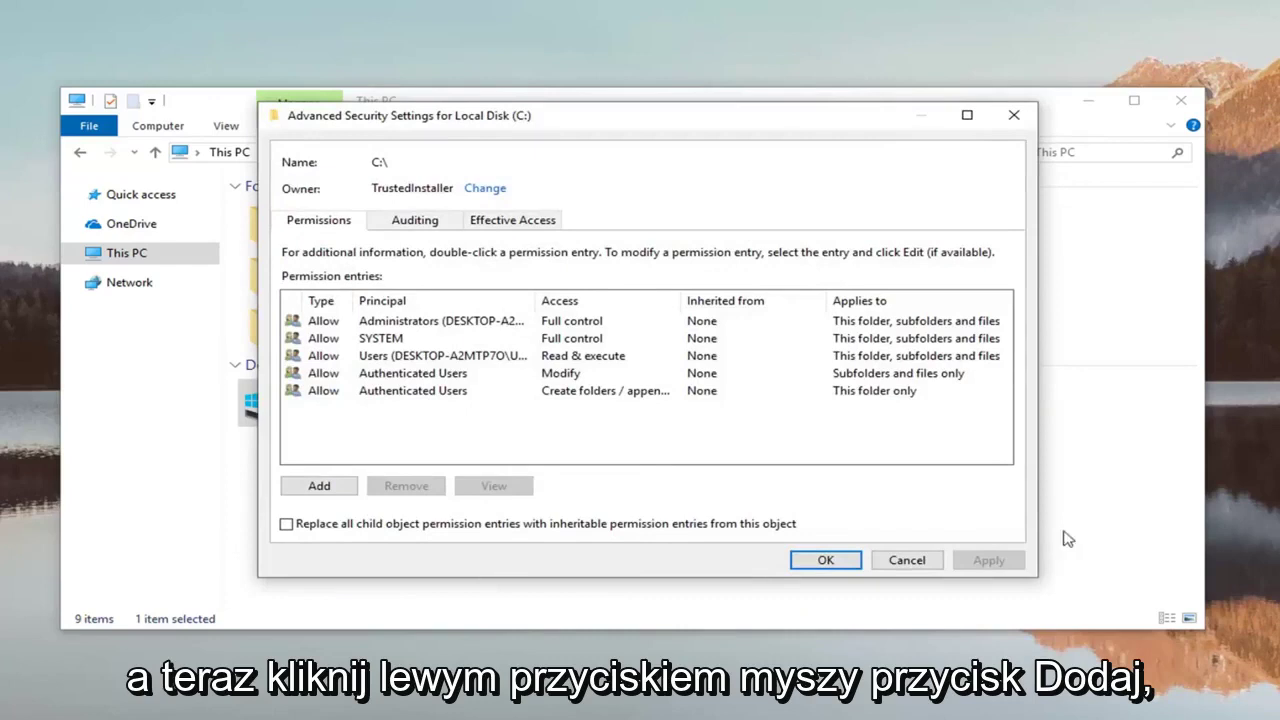
{"action": "left_click", "coordinate": [318, 487]}
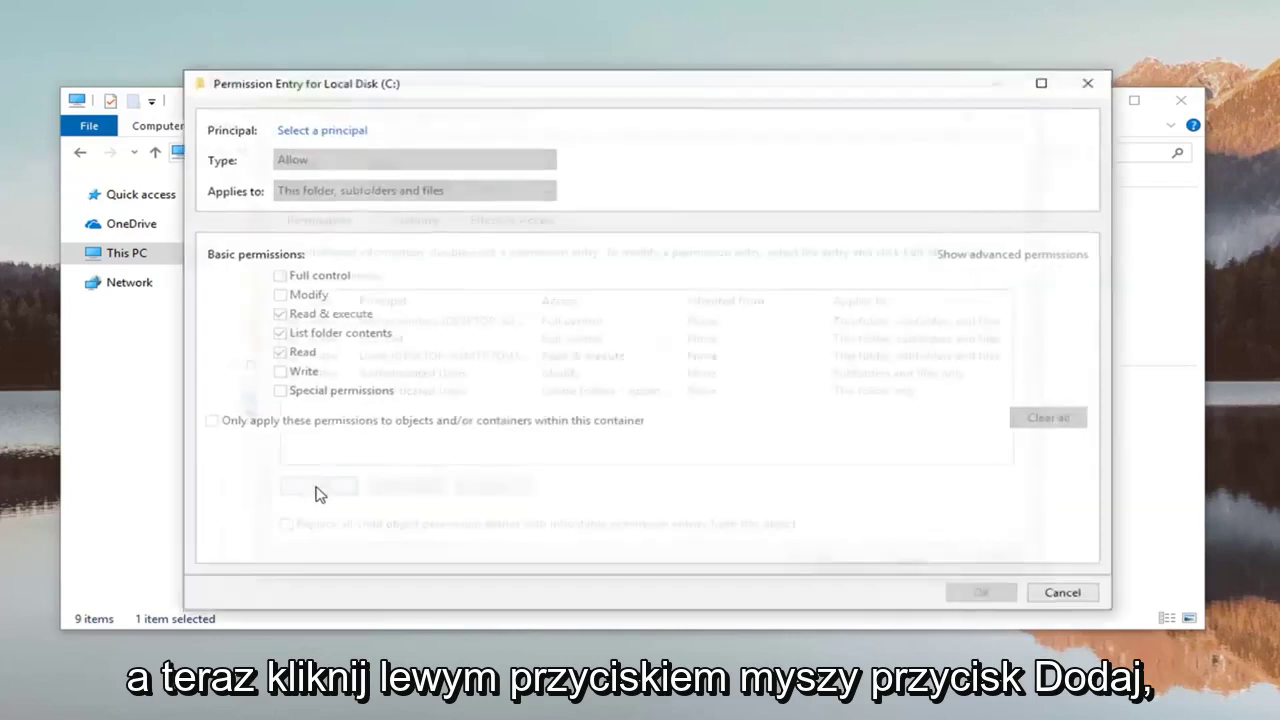
{"action": "left_click", "coordinate": [337, 141]}
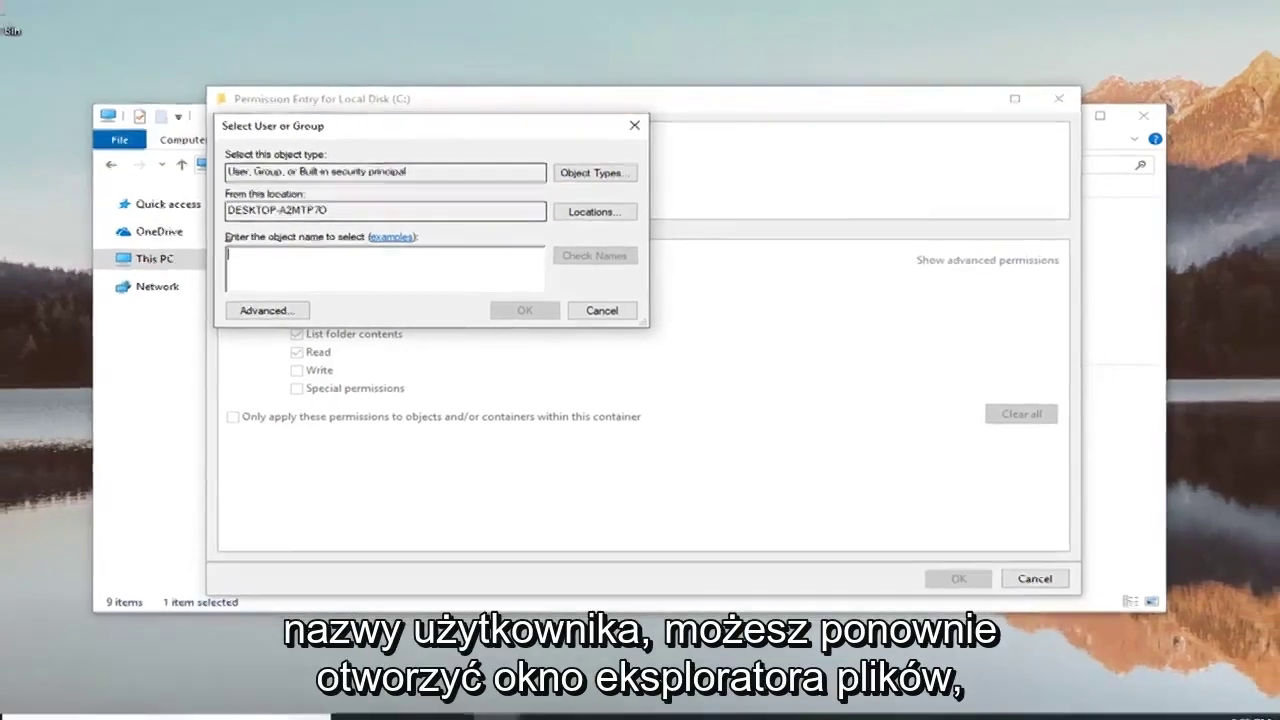
- In a second File Explorer window, browse to C:\Users and select the MDTech folder
{"action": "left_click", "coordinate": [30, 705]}
{"action": "type", "text": "f"}
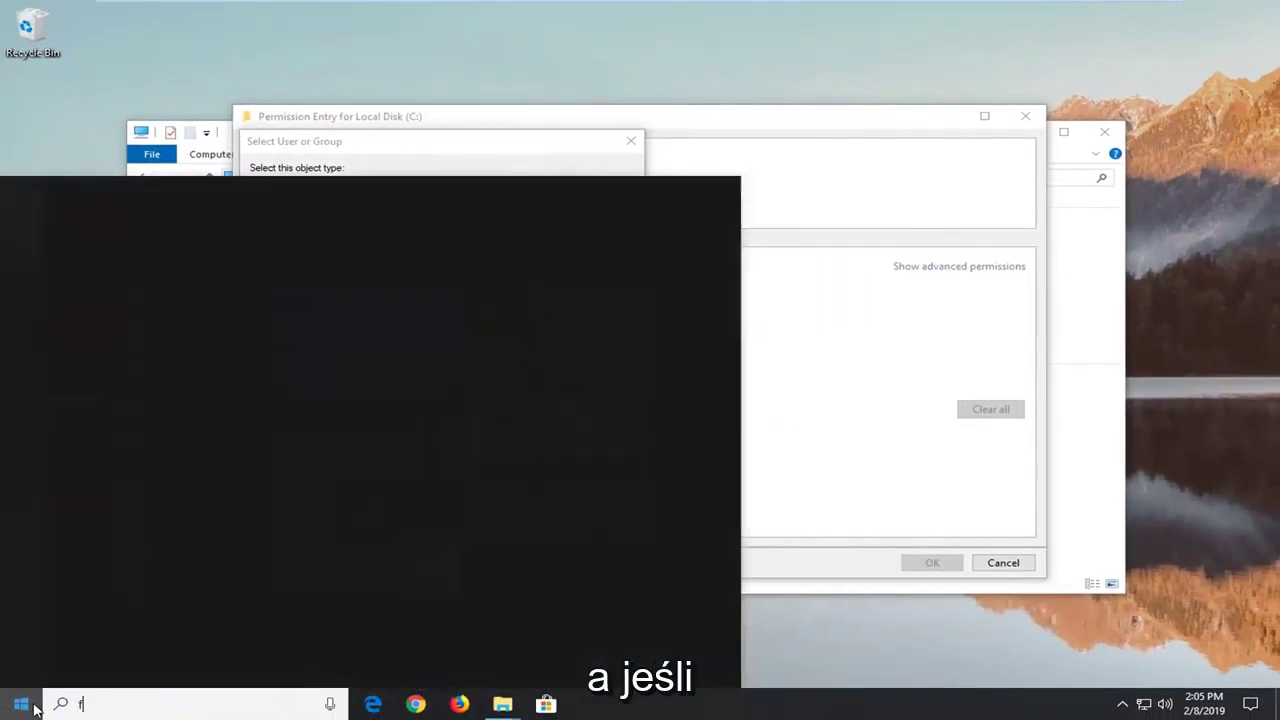
{"action": "type", "text": "iole"}
{"action": "key", "text": "BackSpace"}
{"action": "key", "text": "BackSpace"}
{"action": "key", "text": "BackSpace"}
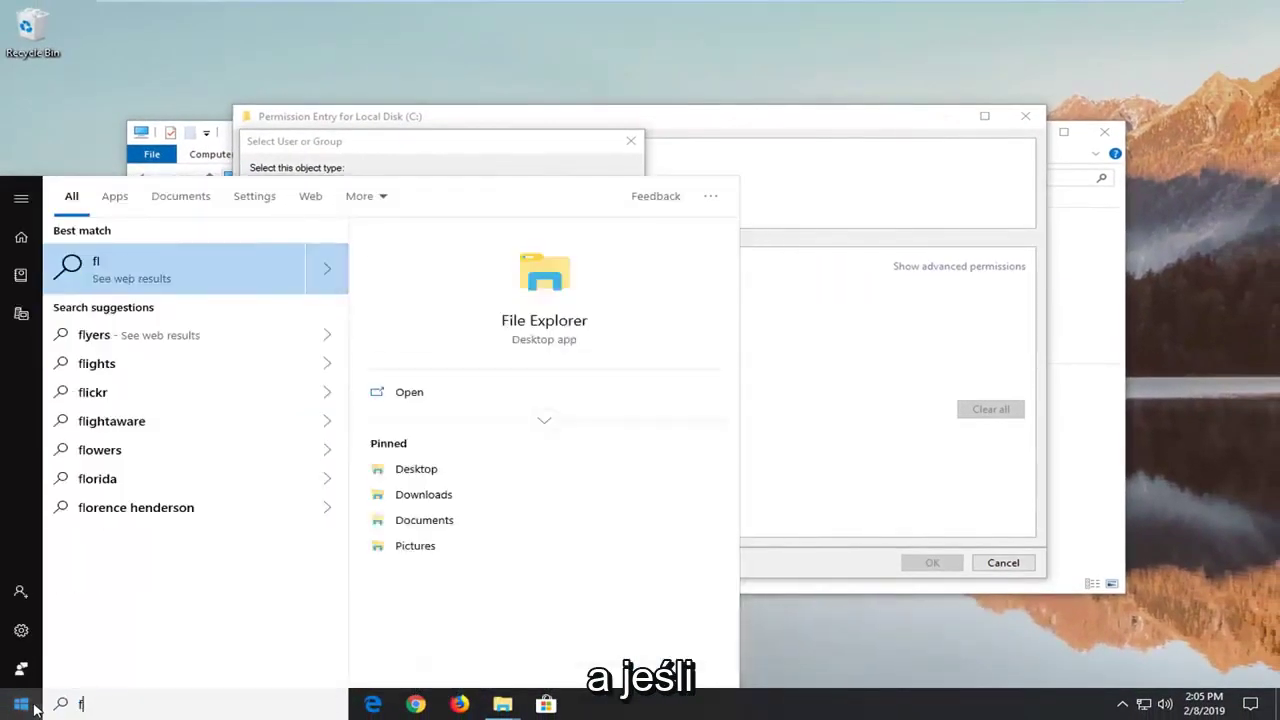
{"action": "type", "text": "le ex"}
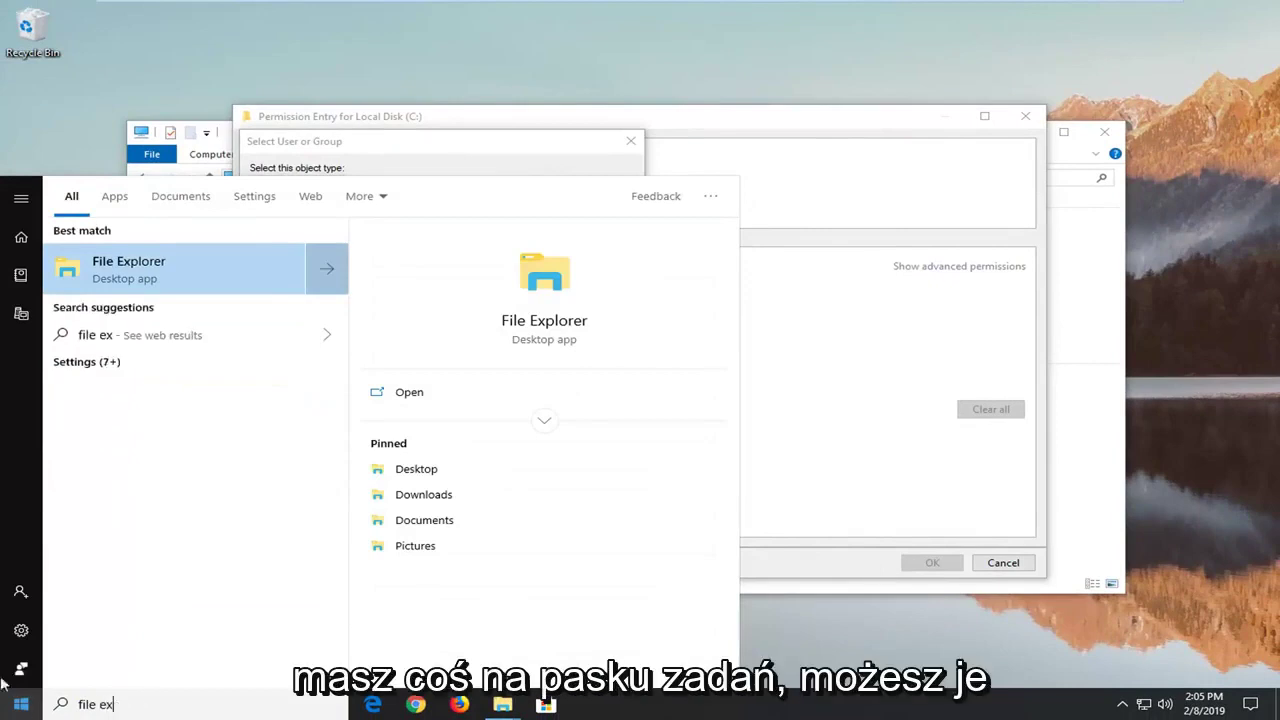
{"action": "type", "text": "plorer"}
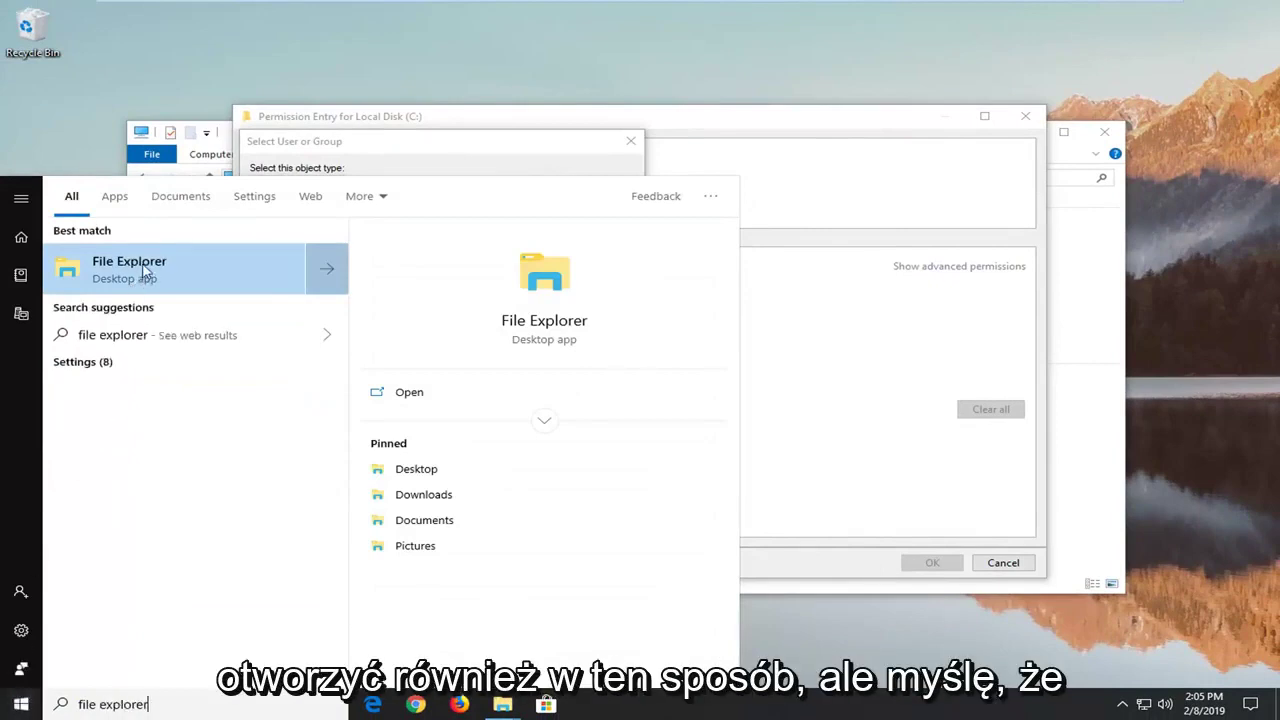
{"action": "left_click", "coordinate": [145, 270]}
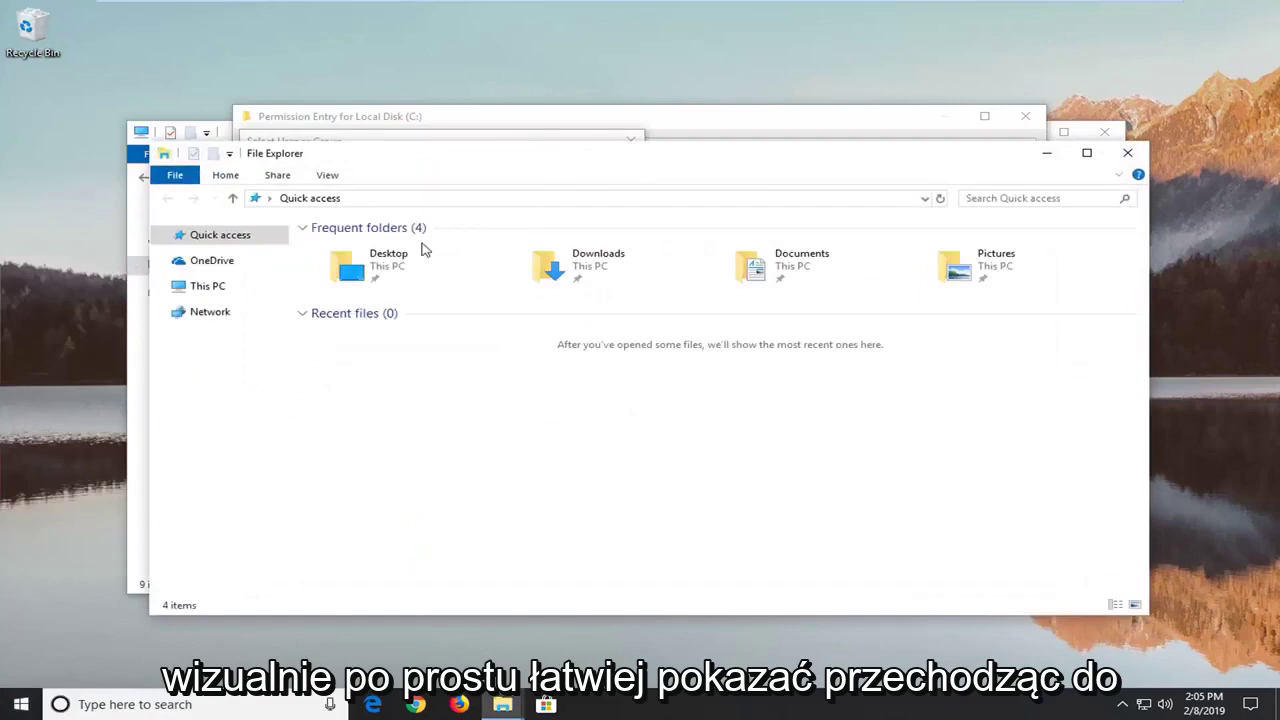
{"action": "left_click", "coordinate": [212, 289]}
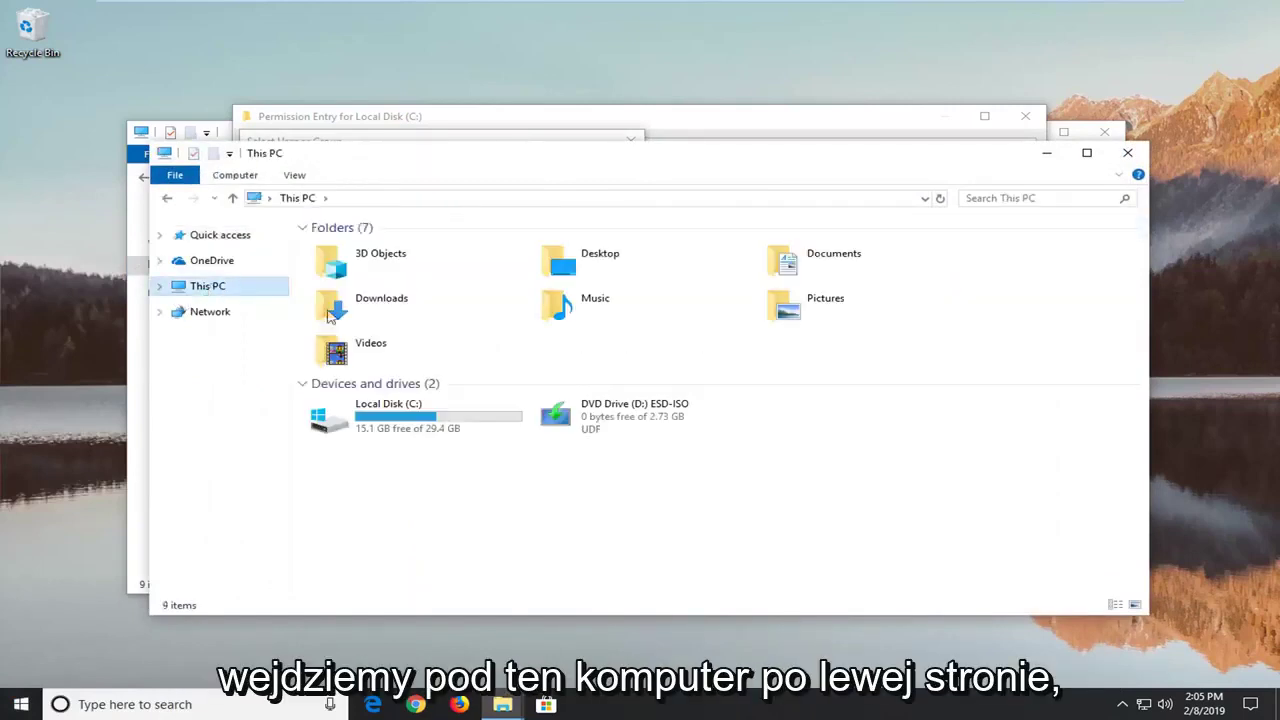
{"action": "double_click", "coordinate": [376, 422]}
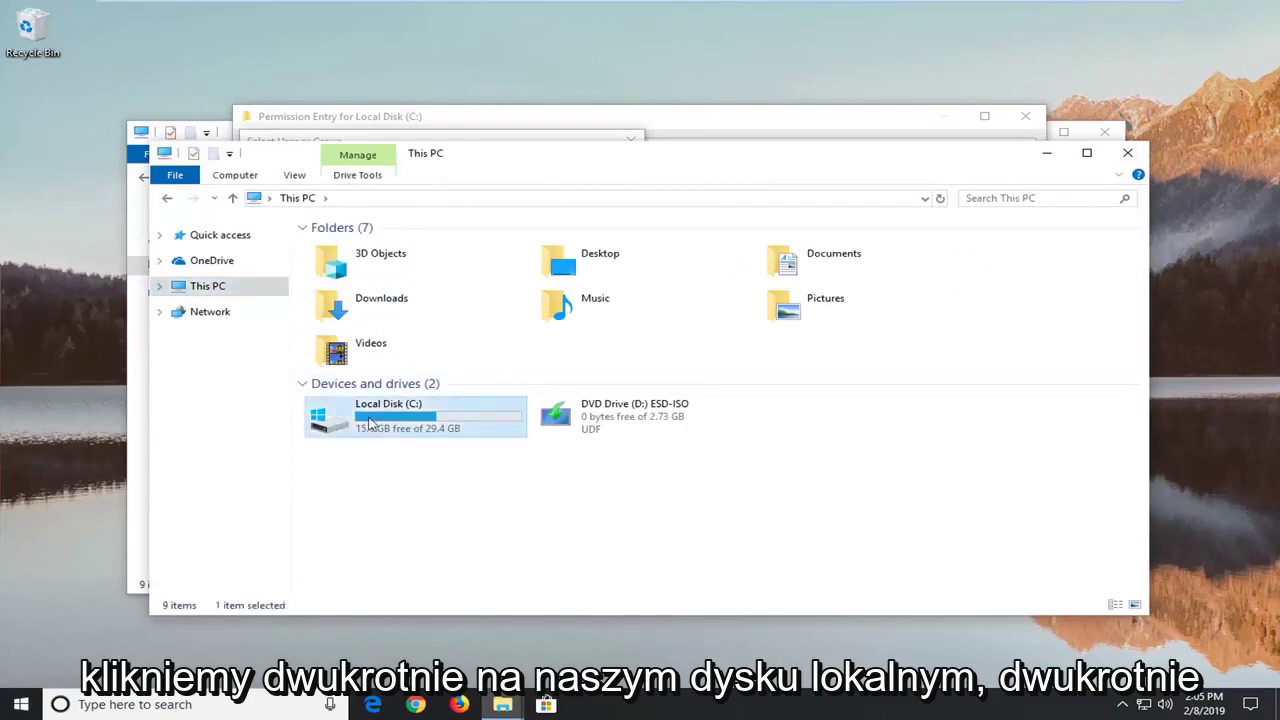
{"action": "double_click", "coordinate": [354, 300]}
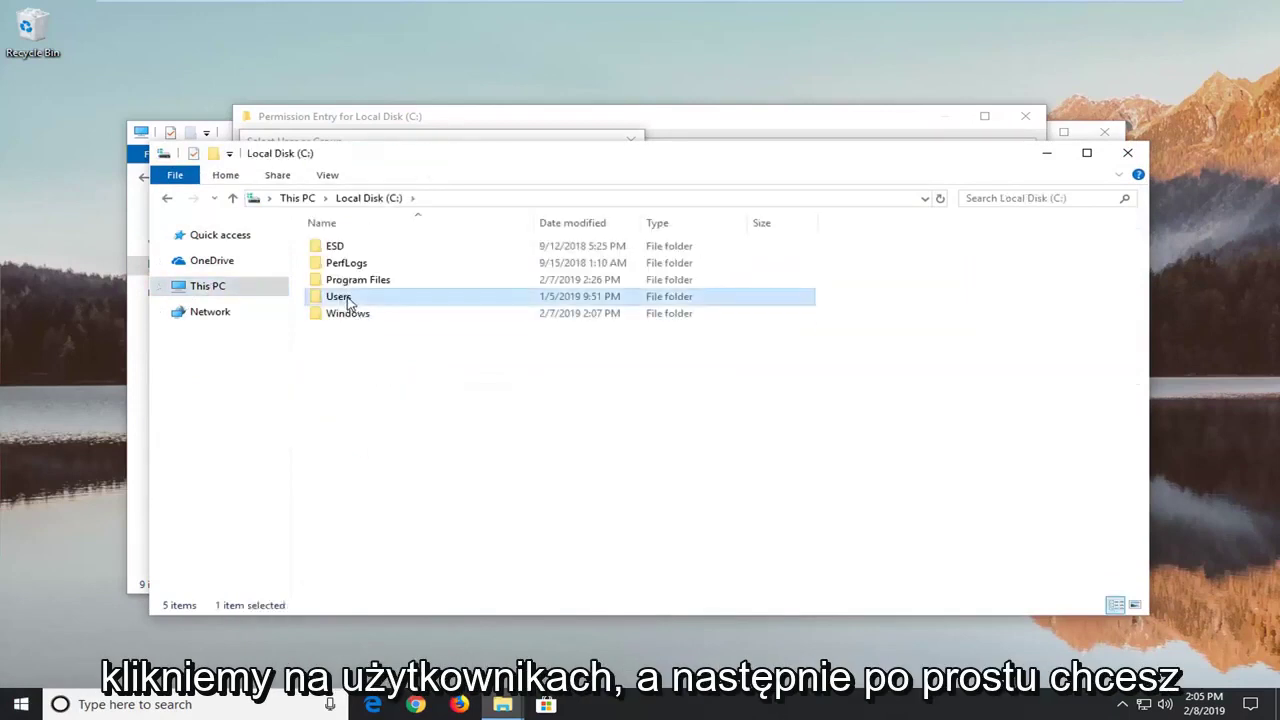
{"action": "left_click", "coordinate": [354, 250]}
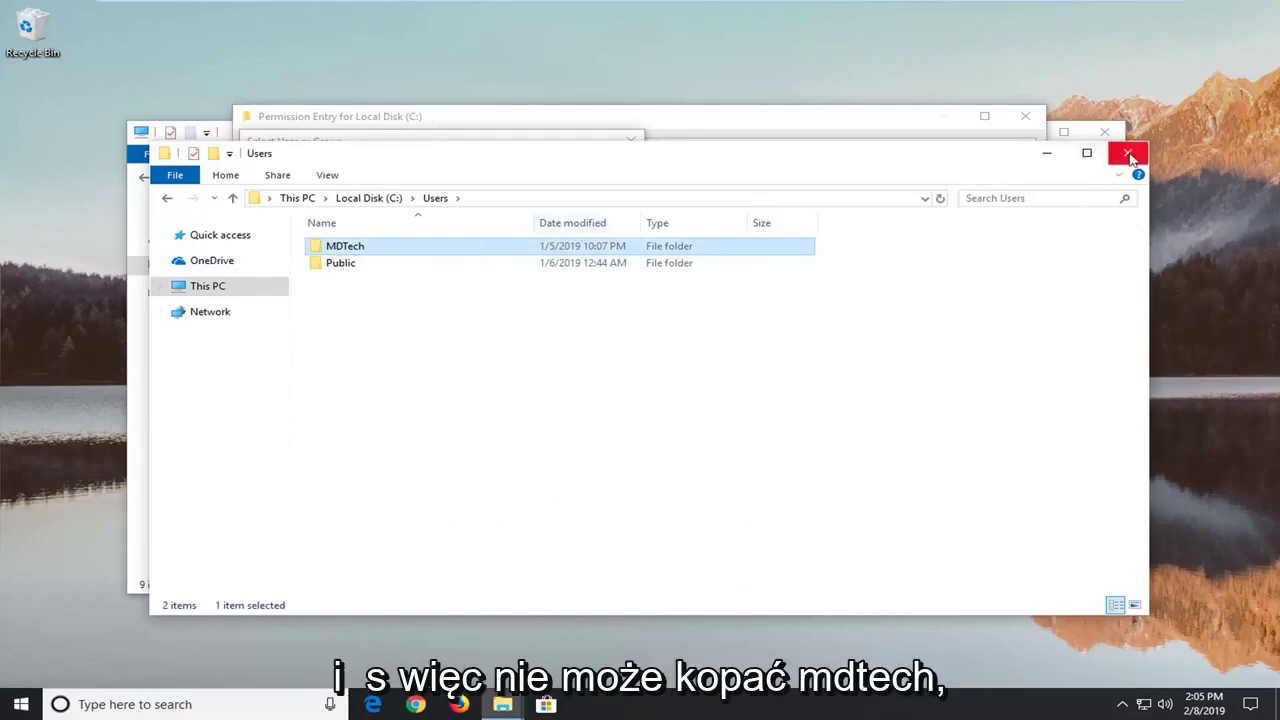
- Close the Users window and enter MDTech as the permission entry's principal
{"action": "left_click", "coordinate": [1127, 152]}
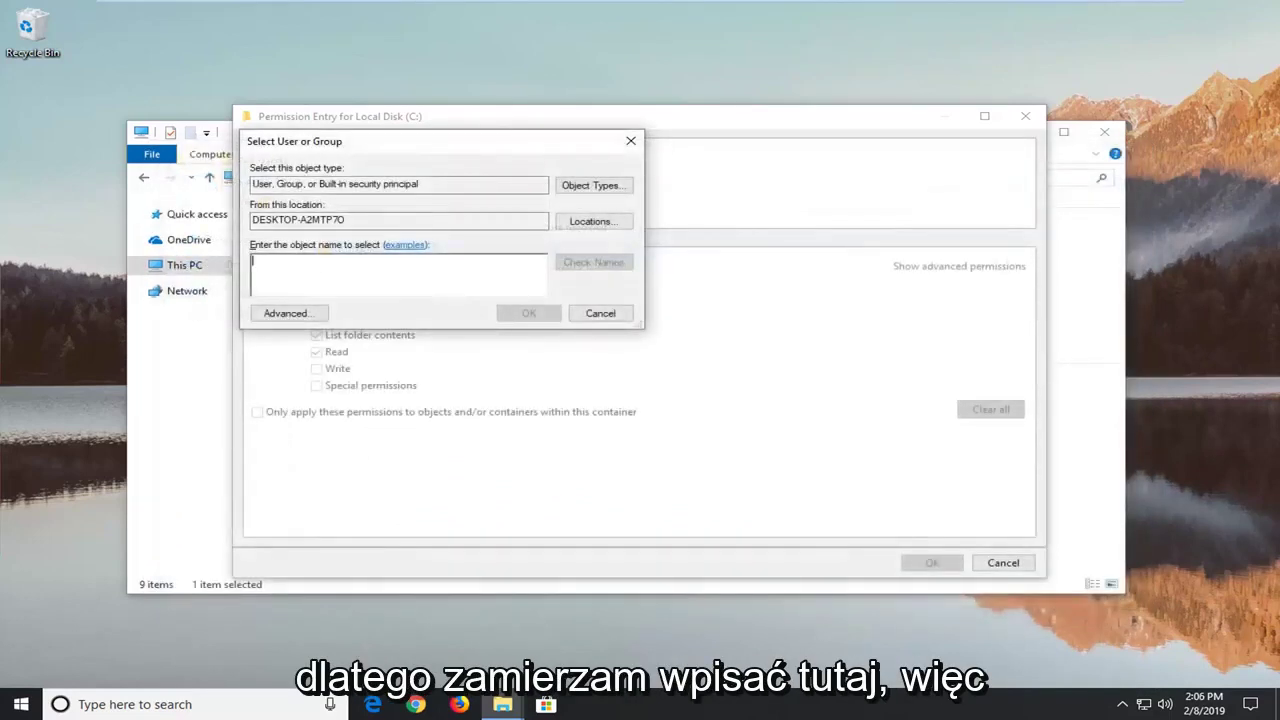
{"action": "type", "text": "MDTech"}
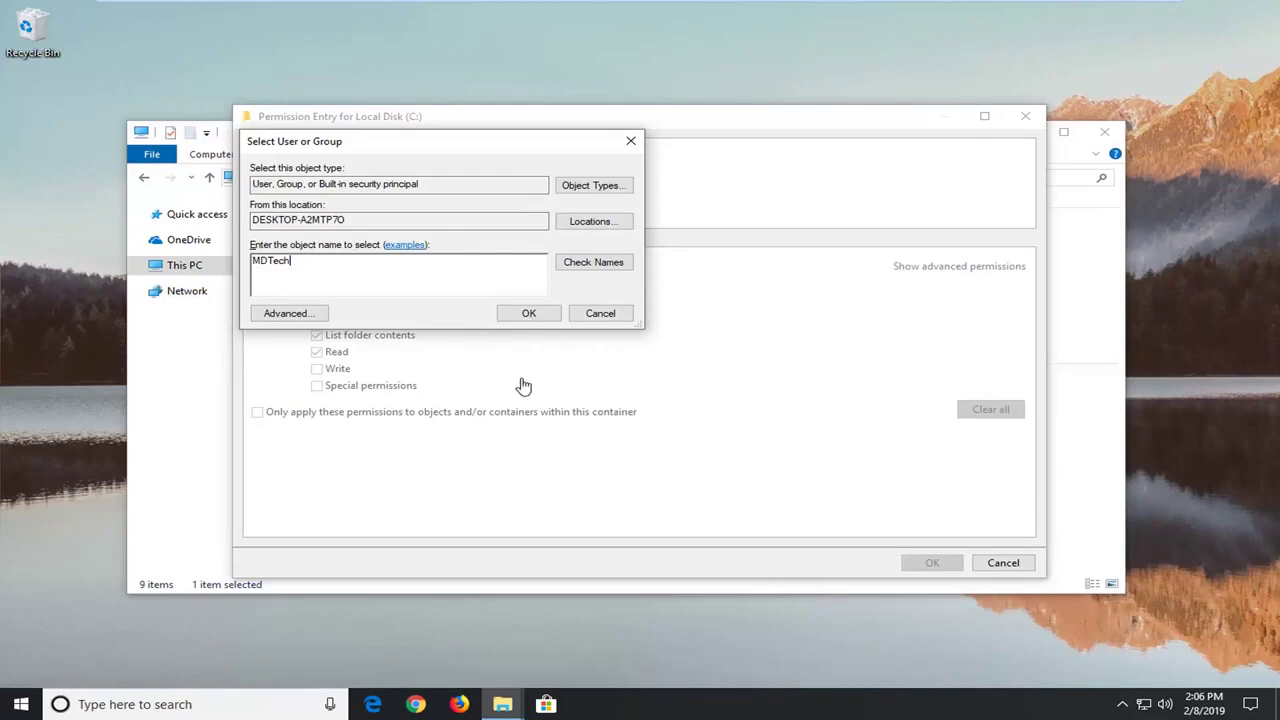
{"action": "left_click", "coordinate": [515, 316]}
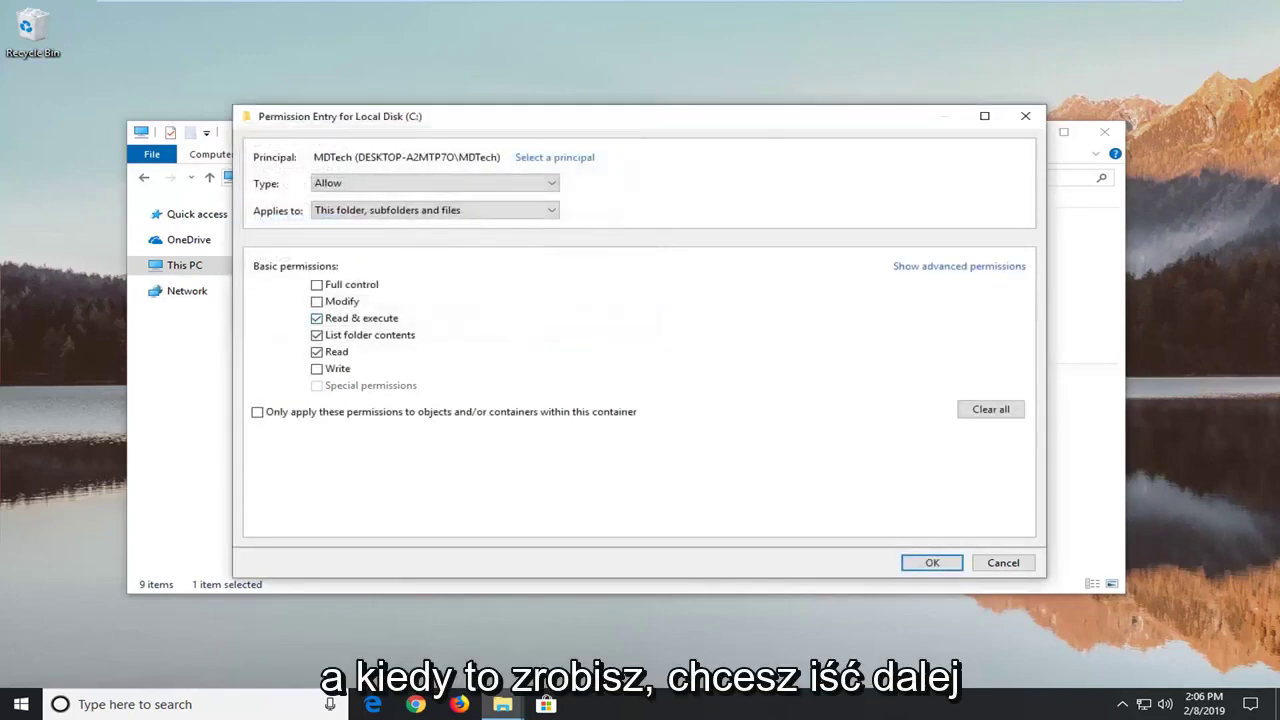
- Keep type Allow and scope 'This folder, subfolders and files', tick Full control, and save
{"action": "left_click", "coordinate": [371, 184]}
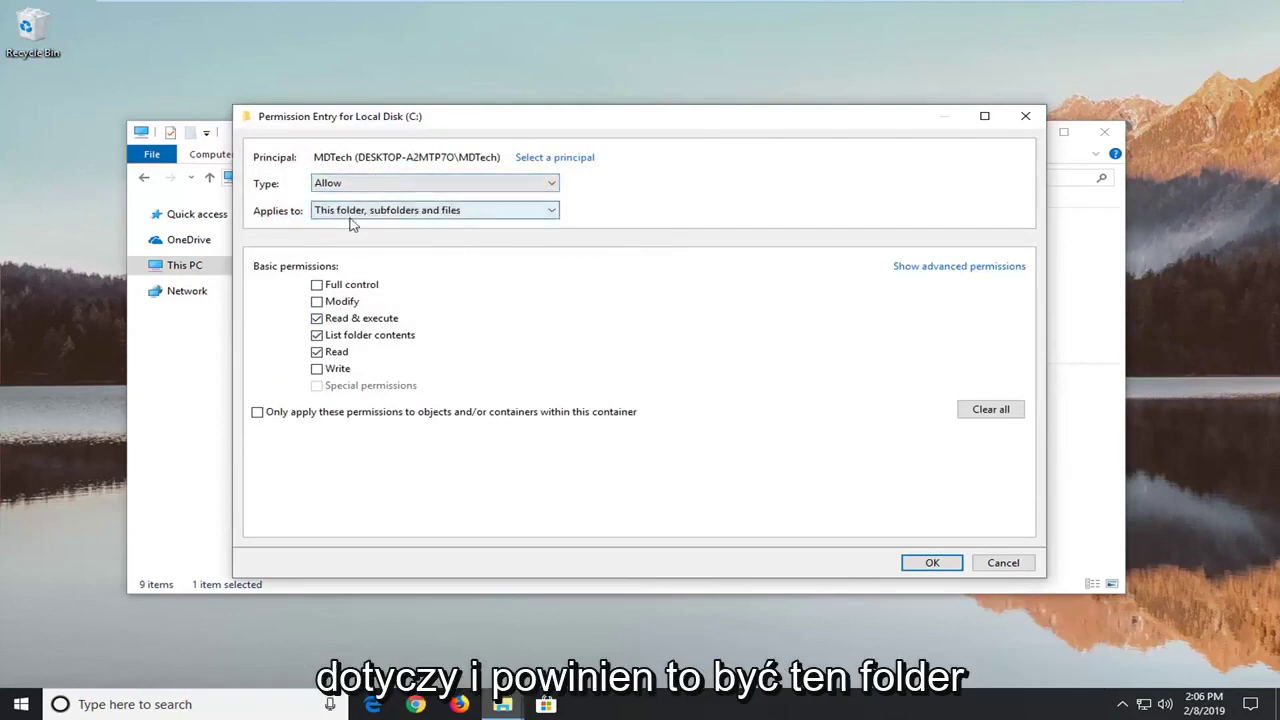
{"action": "left_click", "coordinate": [405, 218]}
{"action": "left_click", "coordinate": [403, 216]}
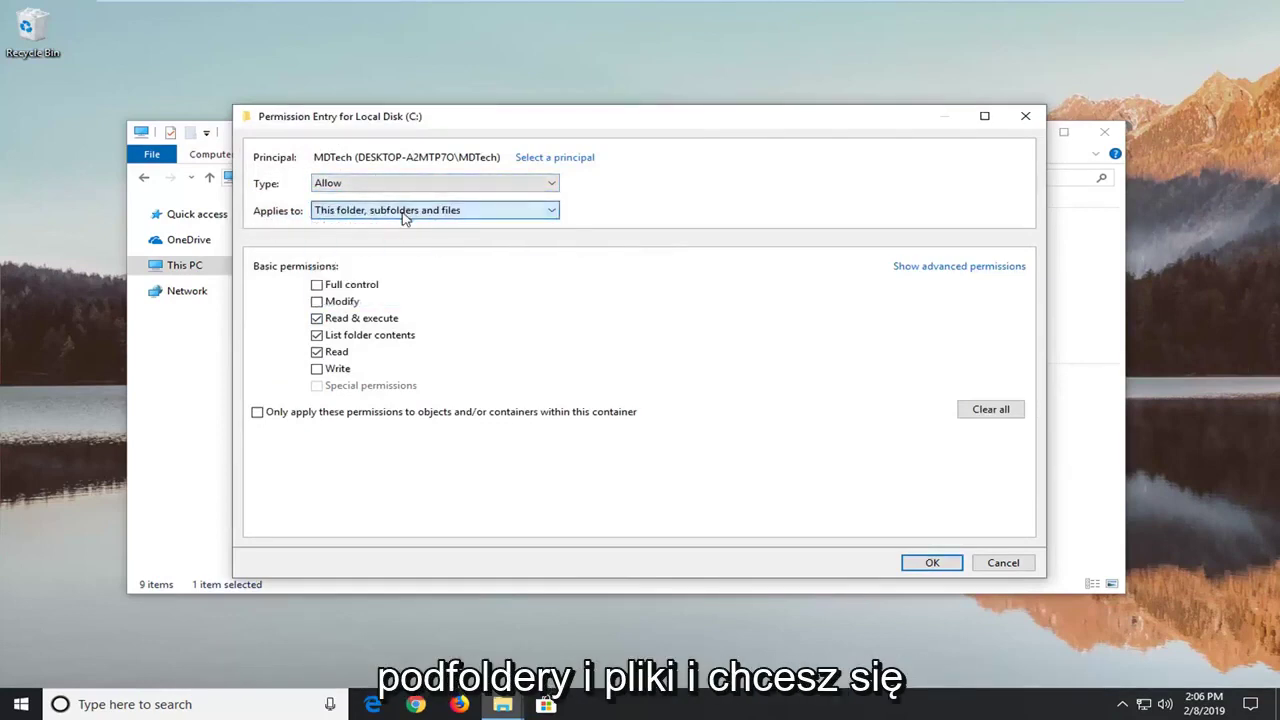
{"action": "left_click", "coordinate": [318, 285]}
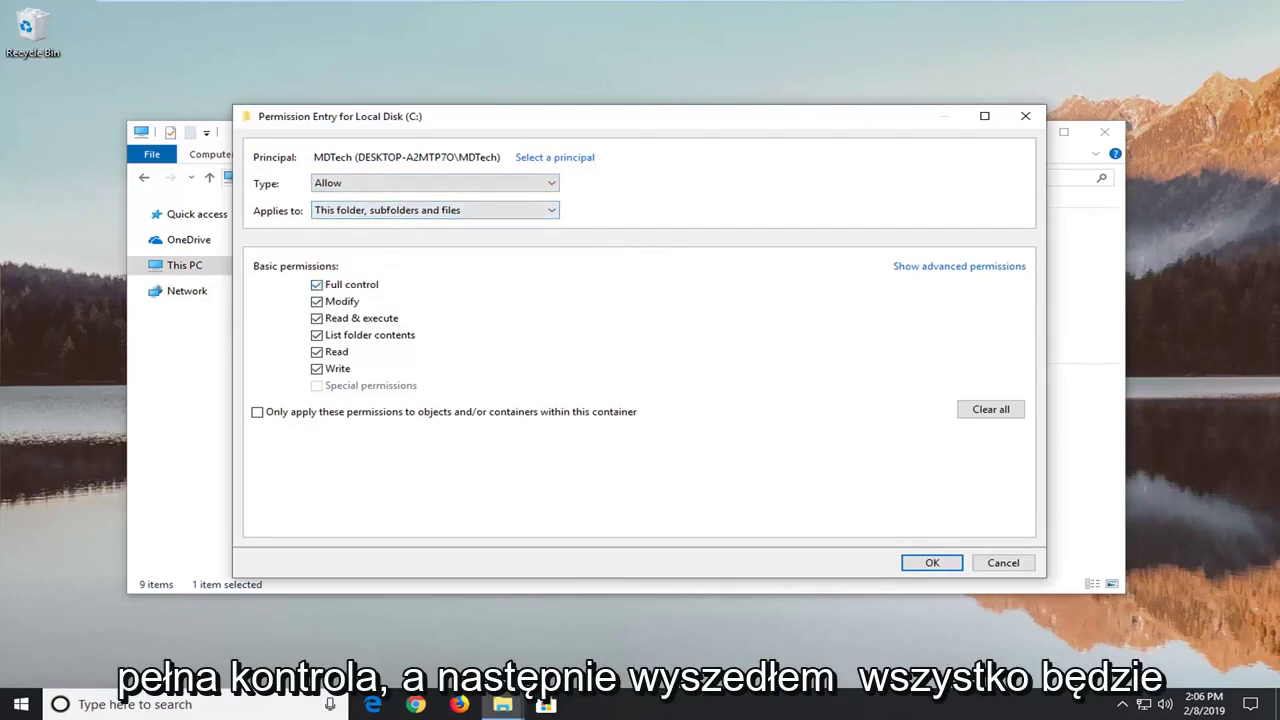
{"action": "left_click", "coordinate": [932, 563]}
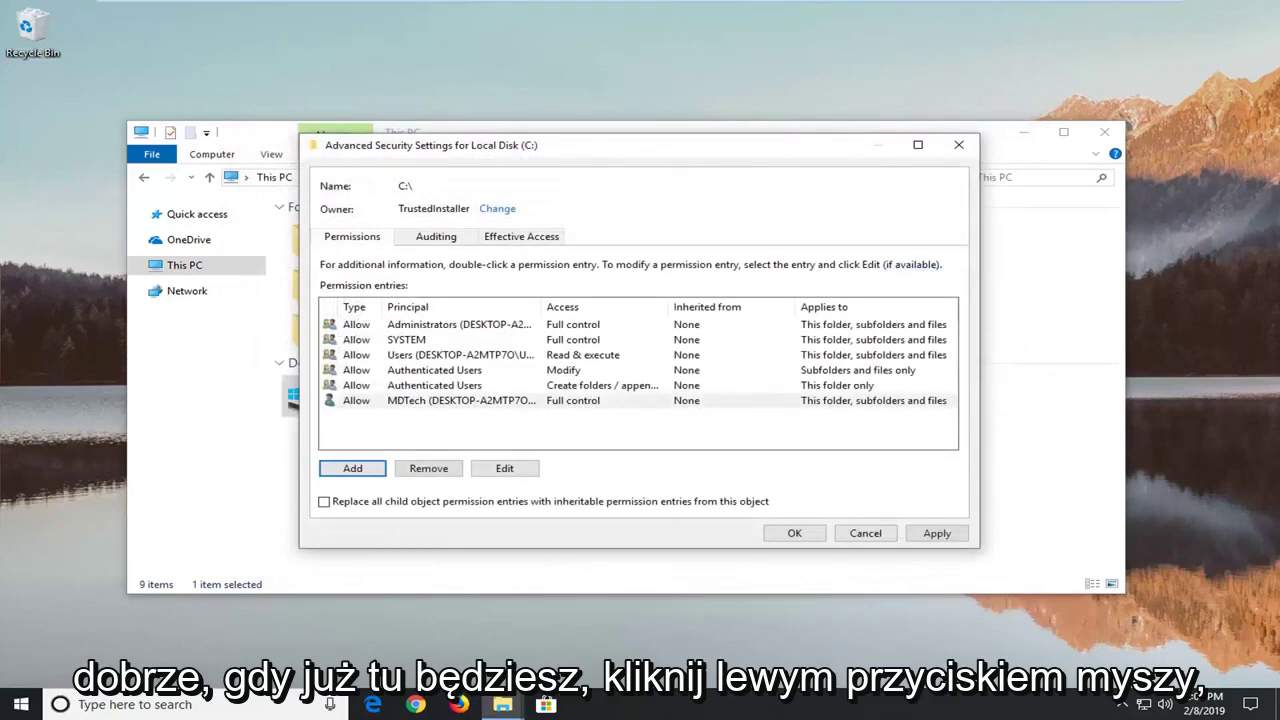
- Apply MDTech's permissions to C:, confirming the prompt and continuing past pagefile.sys, swapfile.sys and Program Files errors
{"action": "left_click", "coordinate": [935, 533]}
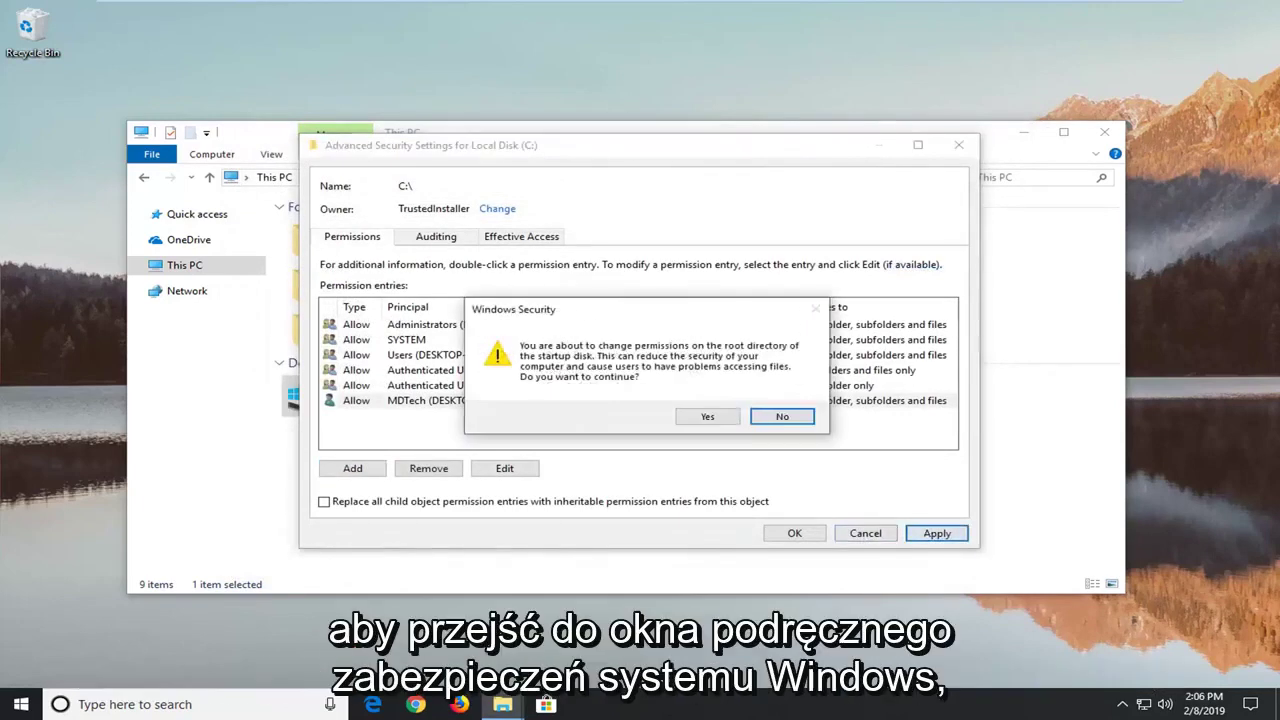
{"action": "left_click", "coordinate": [706, 418]}
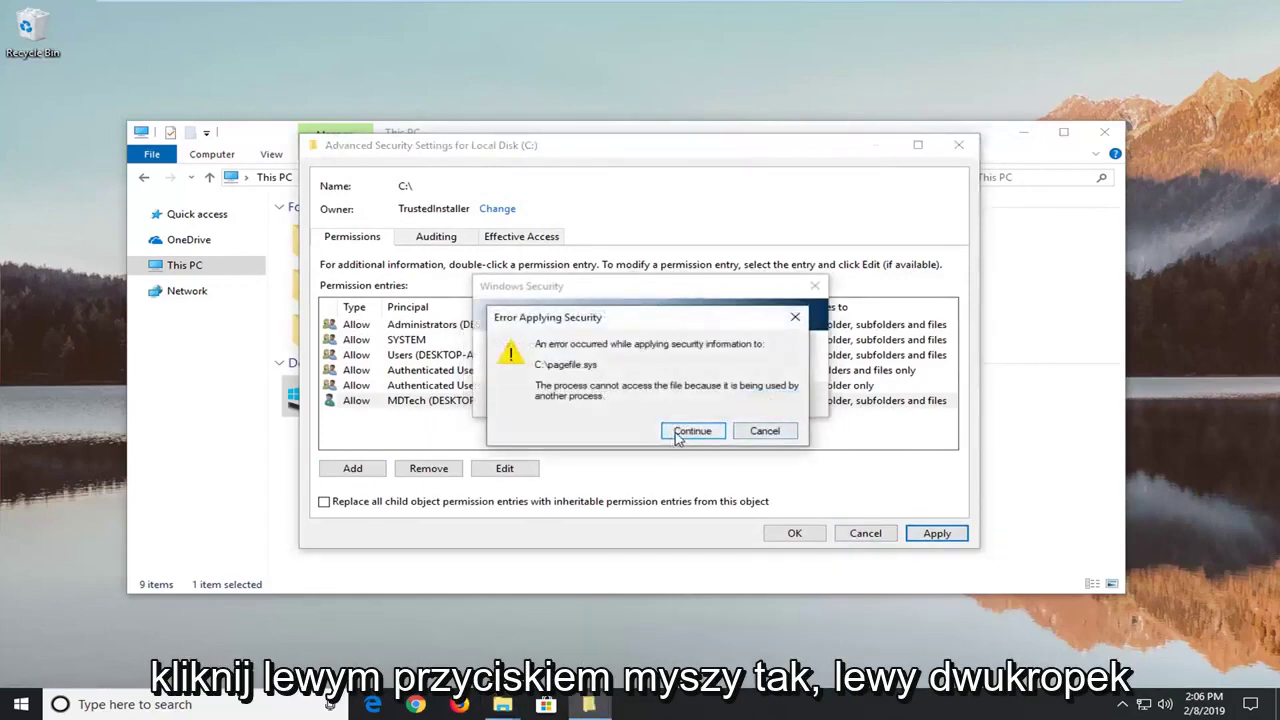
{"action": "left_click", "coordinate": [684, 436]}
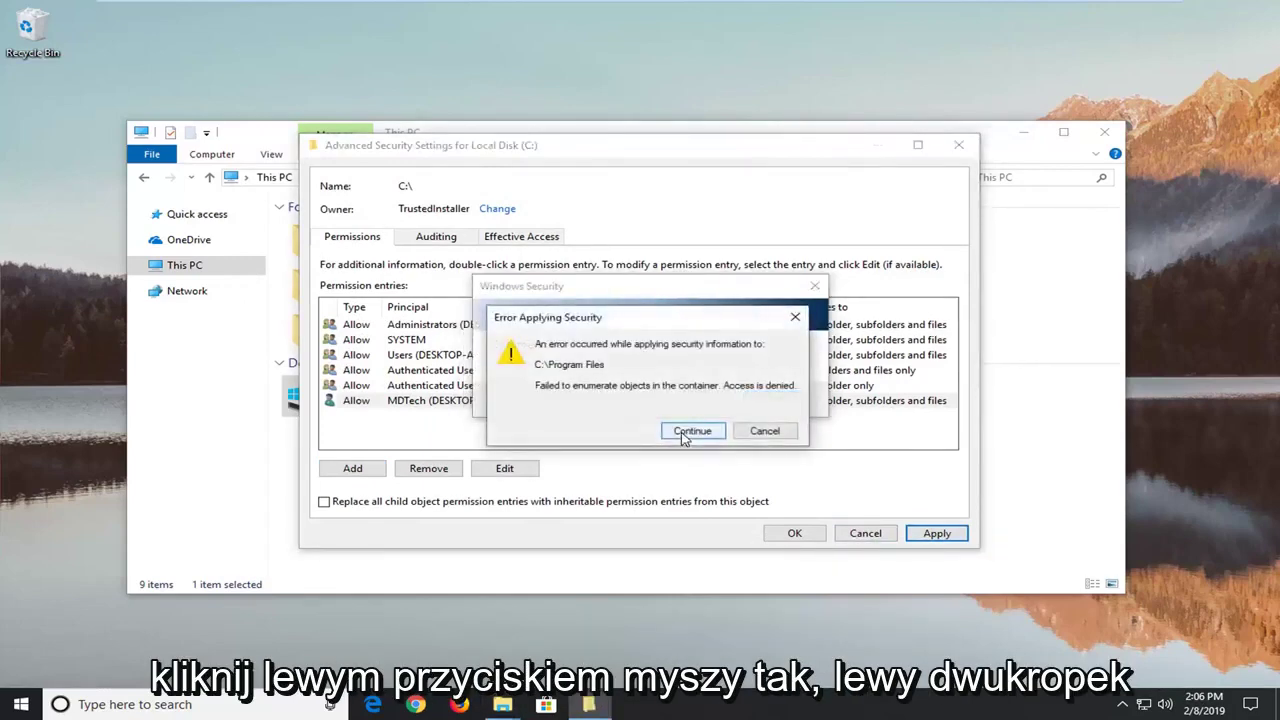
{"action": "left_click", "coordinate": [690, 431]}
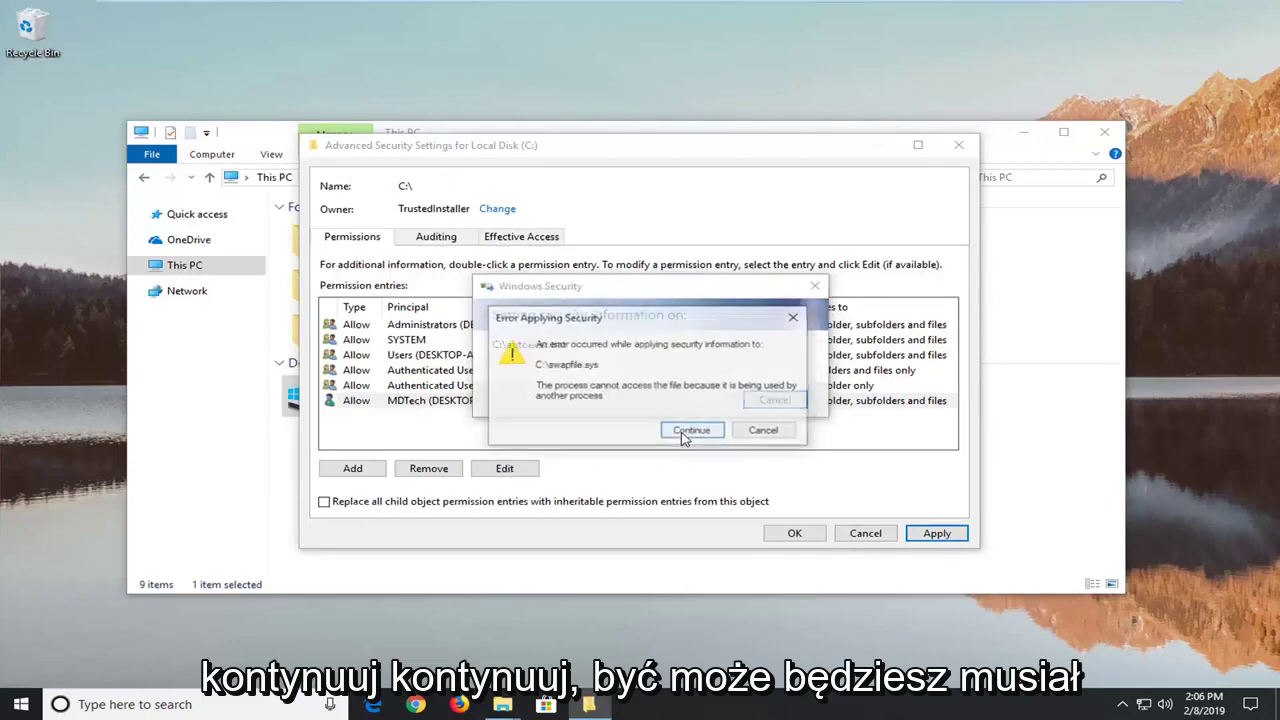
{"action": "left_click", "coordinate": [684, 435]}
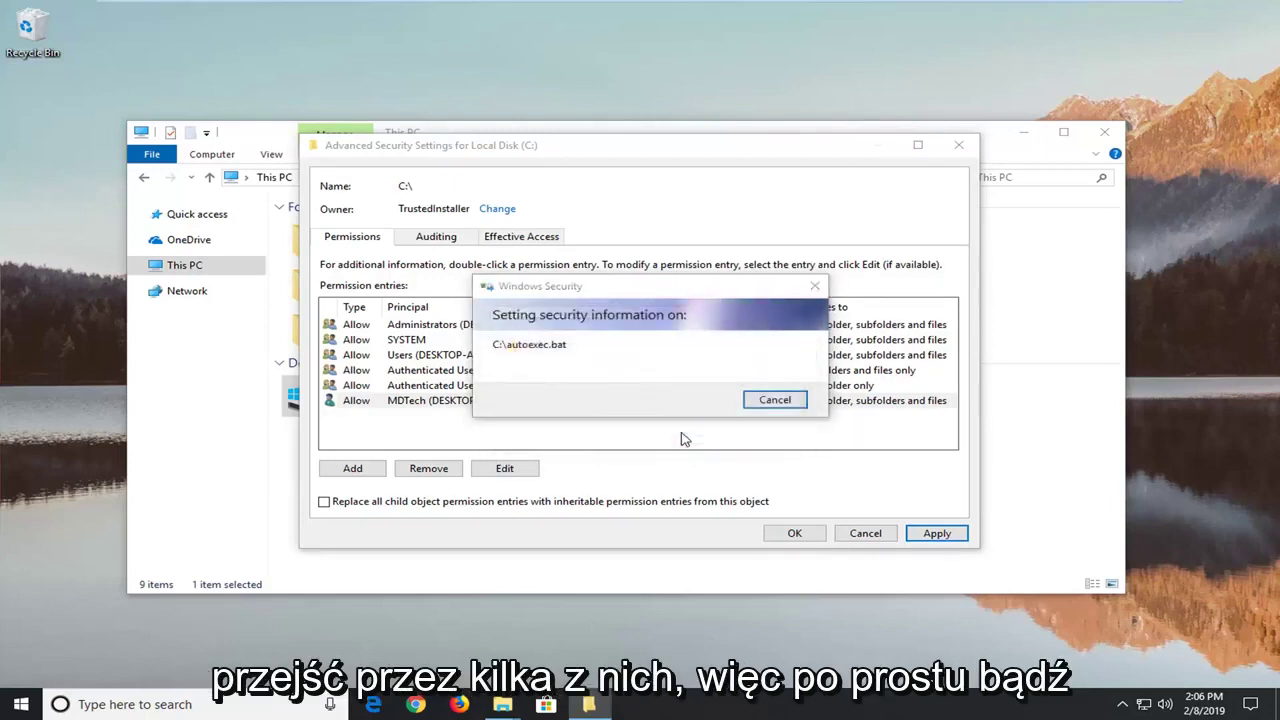
{"action": "left_click", "coordinate": [684, 436]}
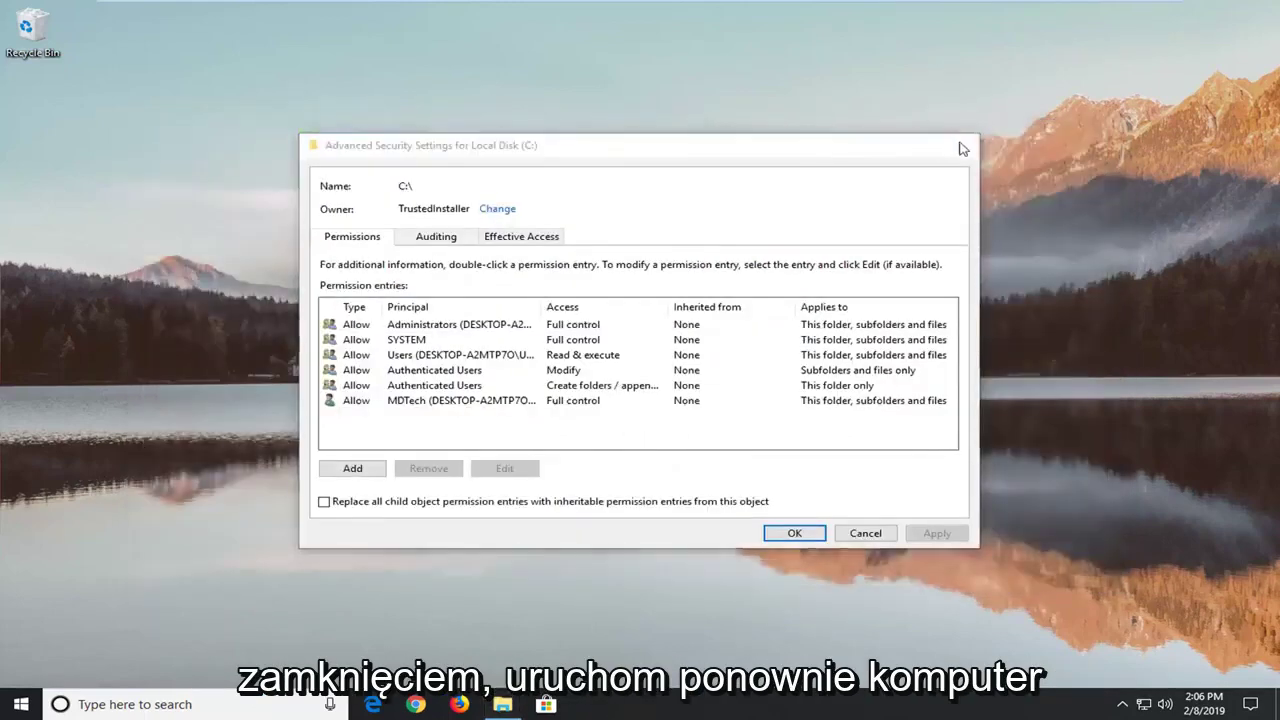
- Close Advanced Security Settings and Local Disk (C:) Properties with OK
{"action": "left_click", "coordinate": [958, 145]}
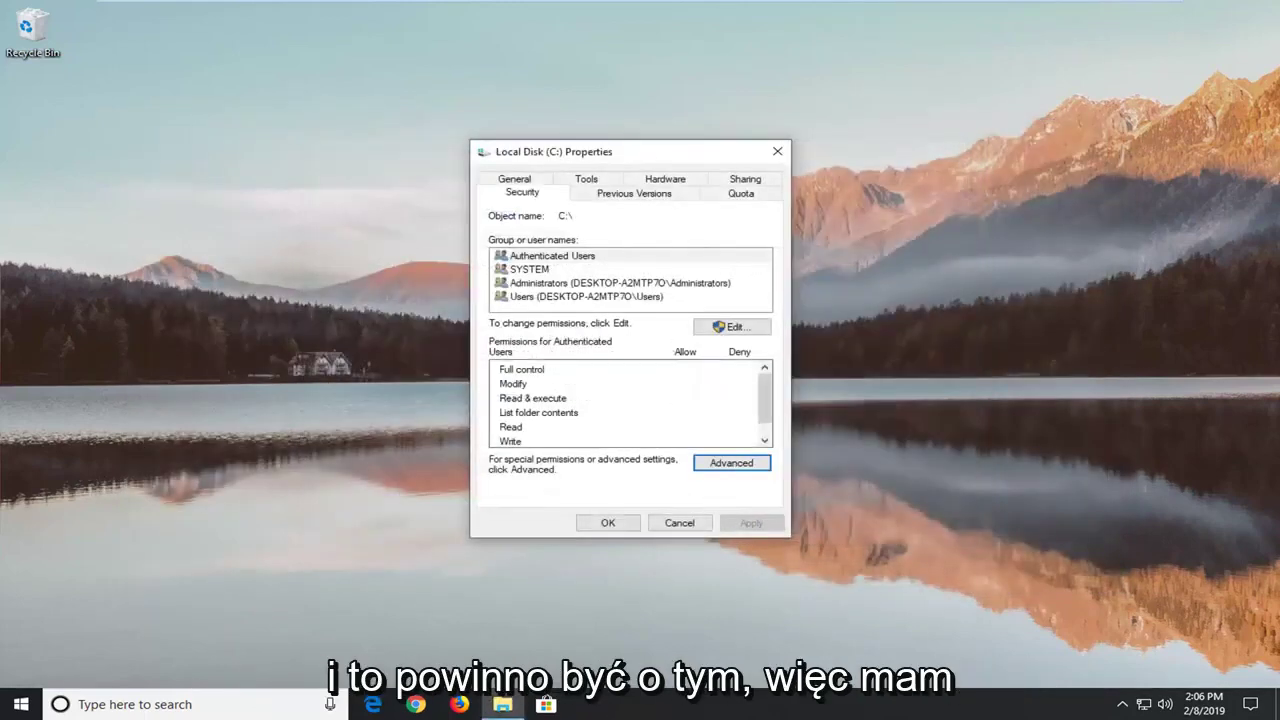
{"action": "left_click", "coordinate": [777, 151]}
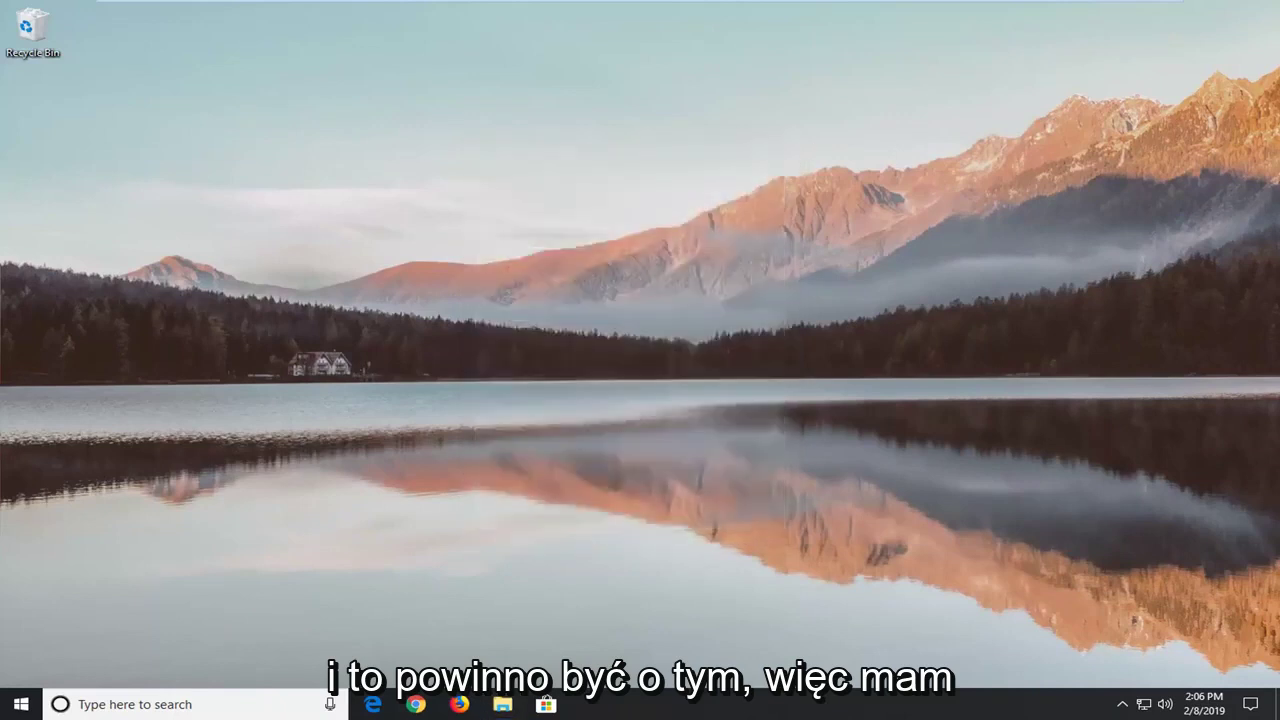